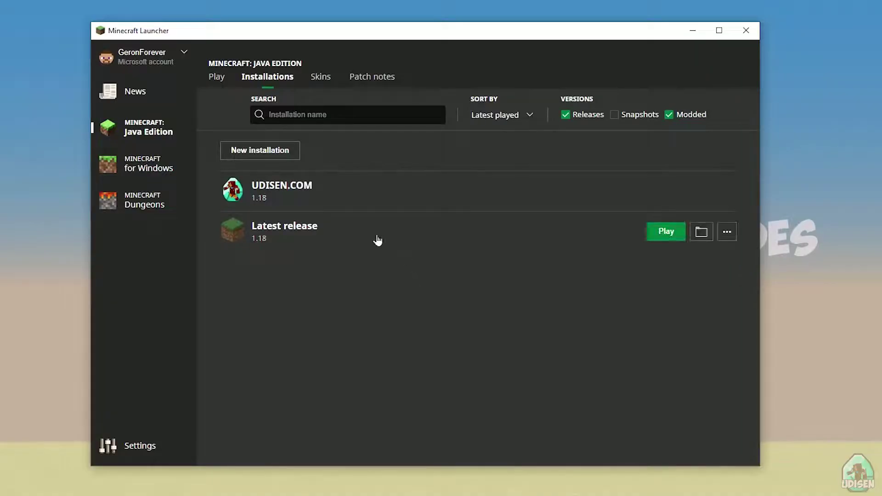
Step: Open the Minecraft for Windows page from the launcher sidebar
click(150, 168)
Step: Go through News and Java Edition to the Installations tab
click(139, 100)
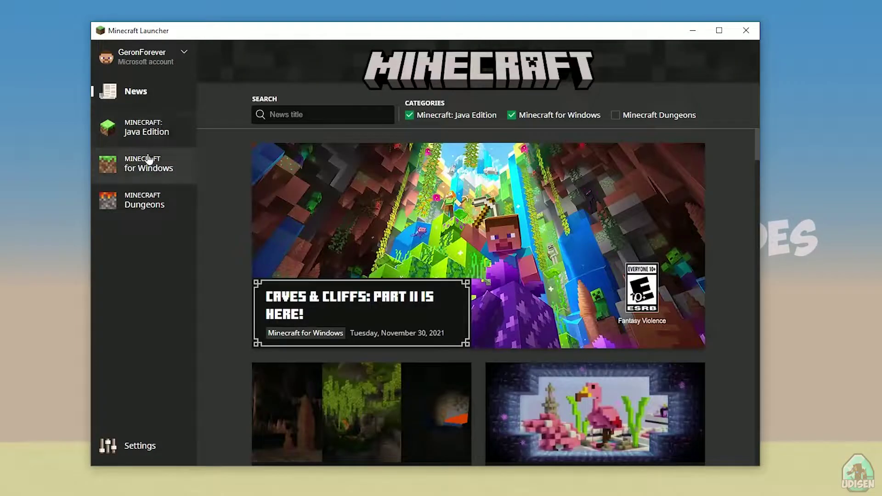
click(158, 126)
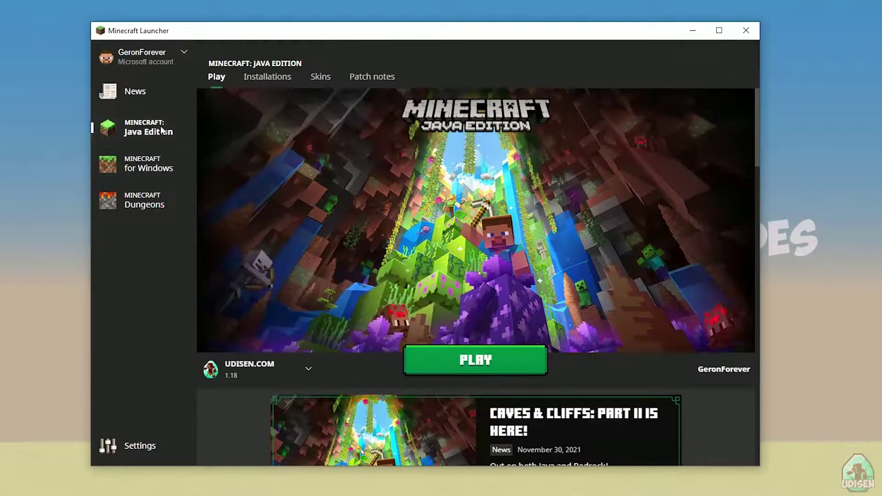
click(278, 81)
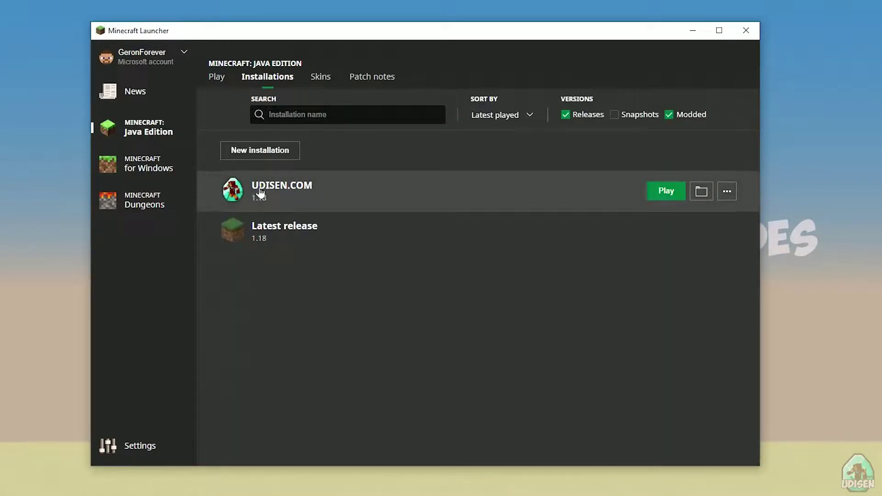
Step: Start a new installation named 'jnghnmghngnhgn', then cancel it
click(259, 152)
click(390, 161)
text(jnghnmghngnhgn)
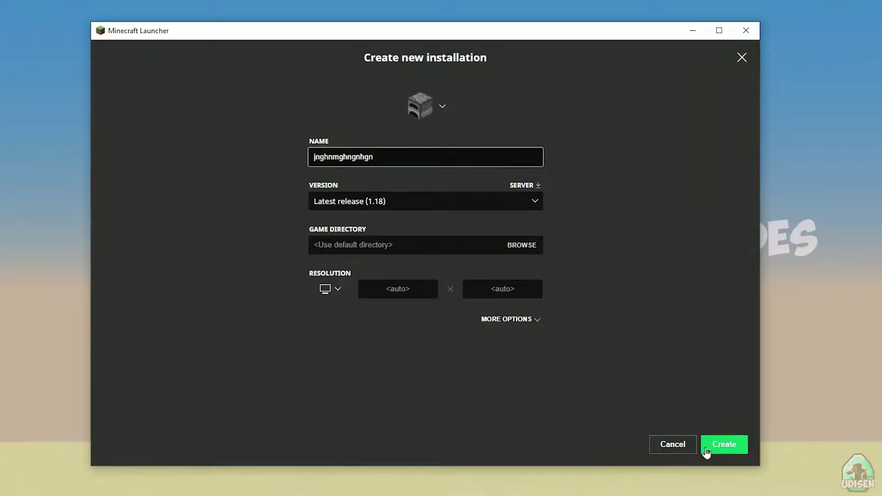
click(664, 447)
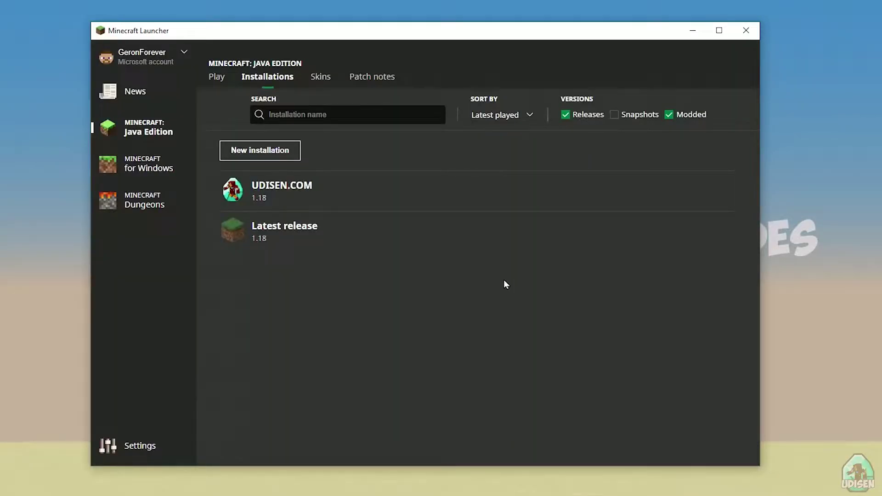
Step: Edit UDISEN.COM and try versions, briefly picking 1.16.5-forge-36.2.8
click(325, 194)
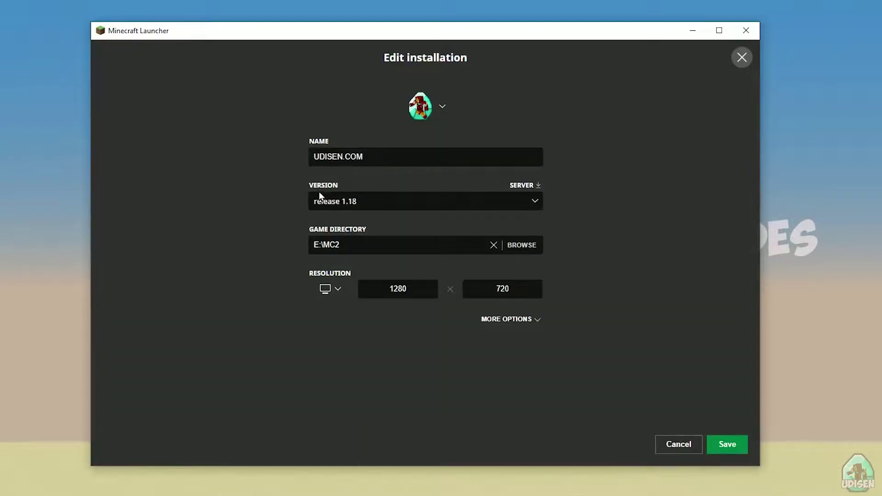
click(367, 201)
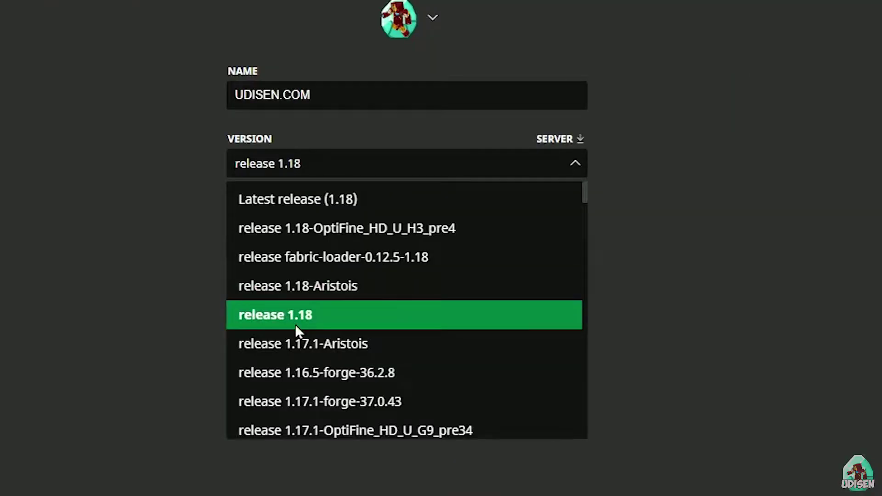
click(354, 303)
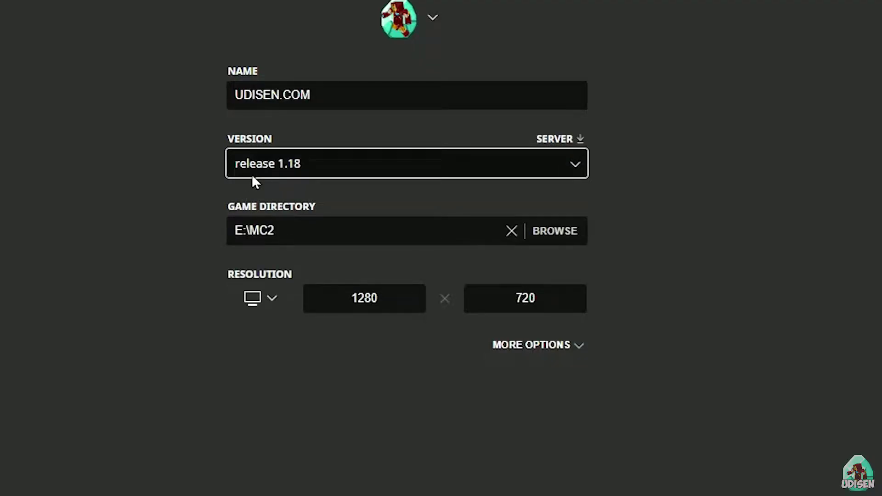
click(310, 165)
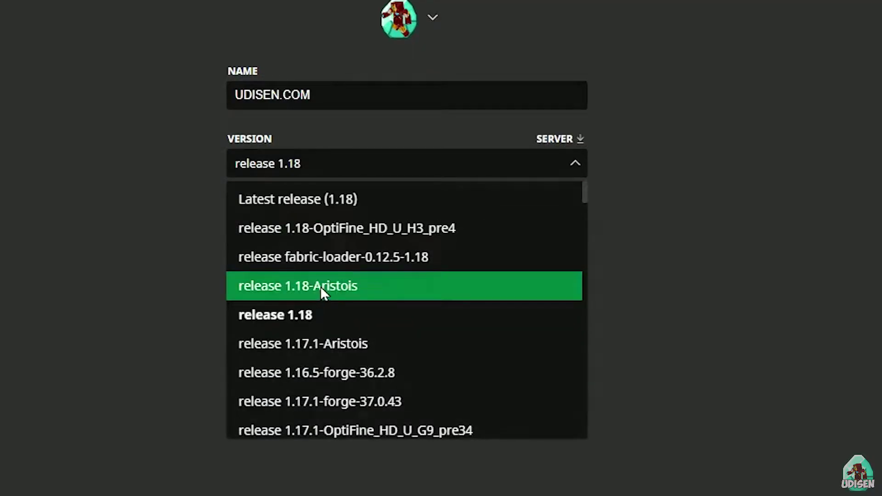
scroll(367, 262, down, 2)
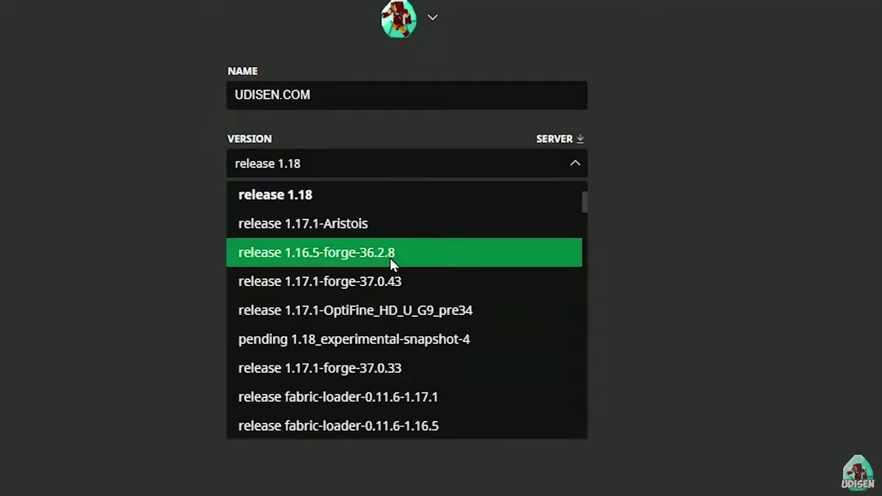
click(389, 257)
Step: Try 1.18_experimental-snapshot-4, revert to release 1.18, save, and play UDISEN.COM
click(362, 165)
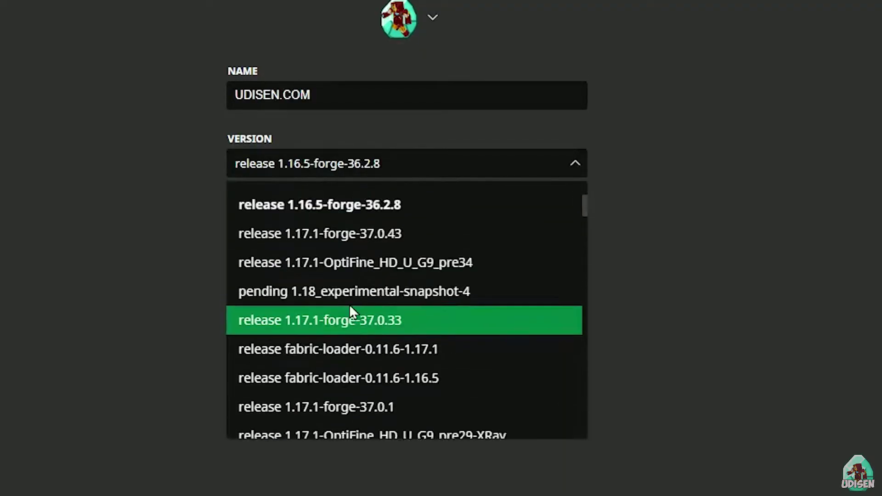
scroll(349, 304, down, 2)
scroll(348, 284, up, 2)
click(373, 292)
click(451, 168)
scroll(427, 238, up, 3)
click(389, 299)
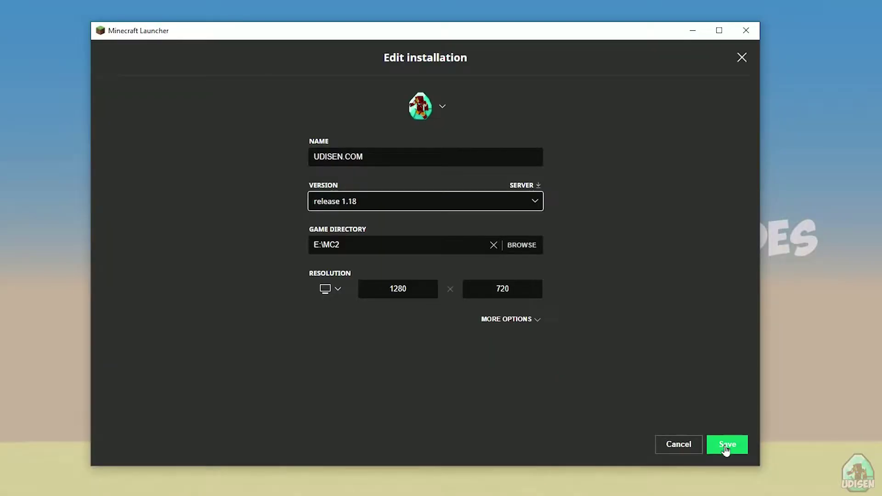
click(726, 446)
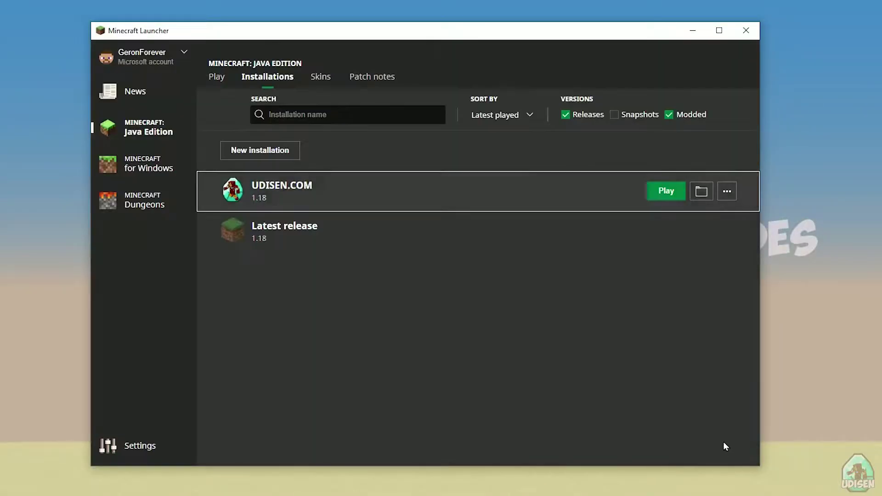
click(666, 191)
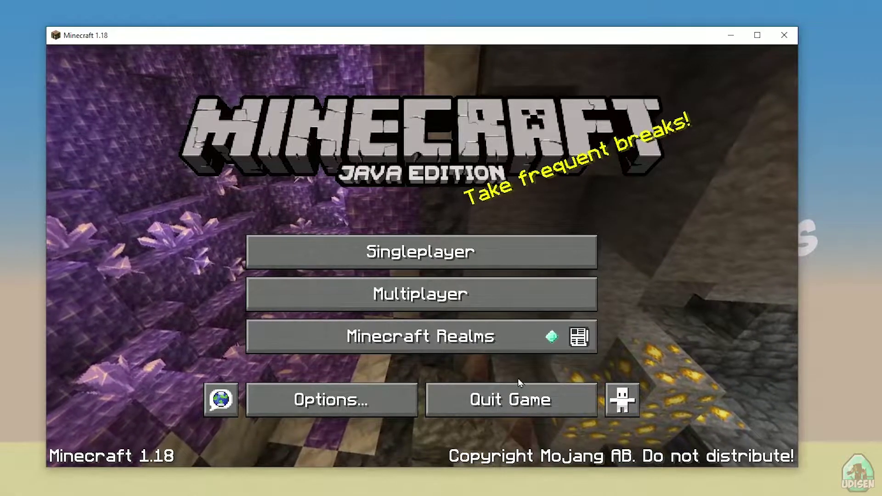
Step: Quit Minecraft from the title screen and close the launcher
click(512, 396)
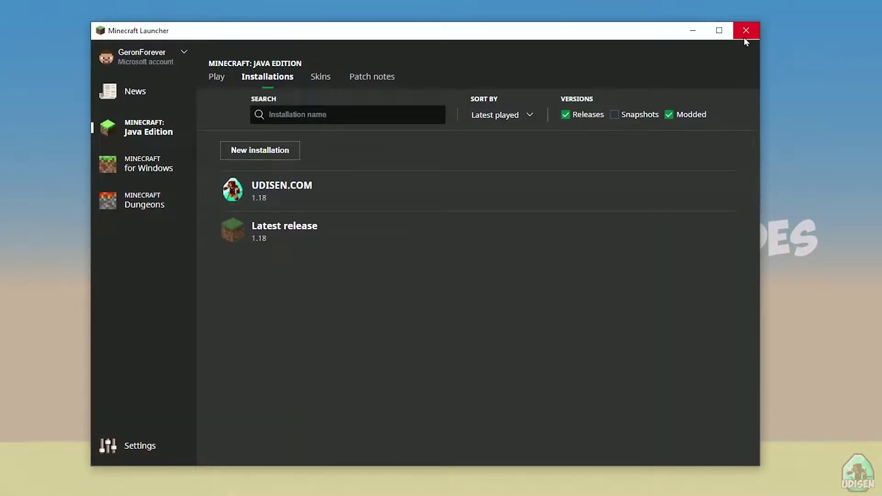
click(744, 38)
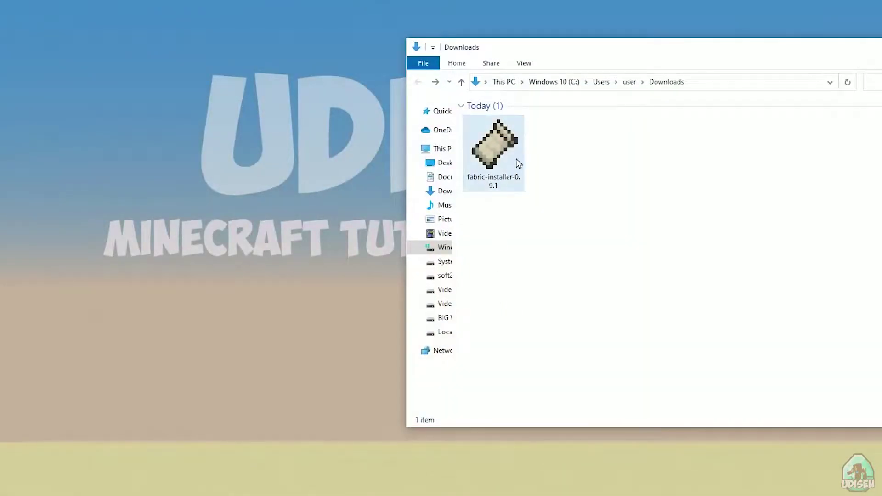
Step: Launch fabric-installer-0.9.1 from Downloads and keep Minecraft 1.18 on the Client tab
drag(676, 57, 462, 60)
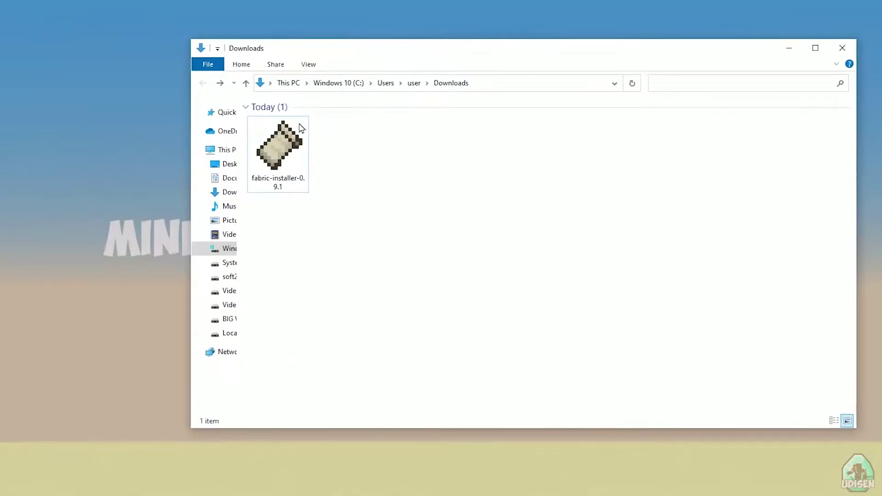
double_click(288, 147)
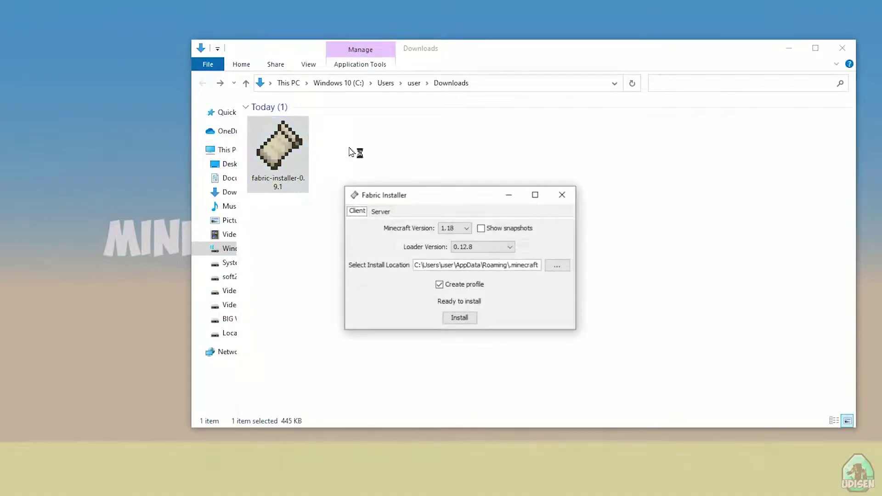
drag(448, 199, 480, 164)
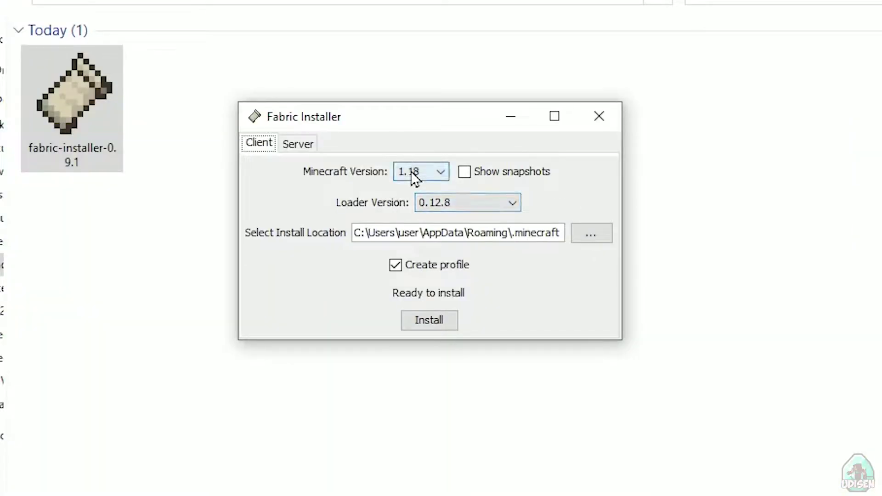
click(484, 194)
click(410, 171)
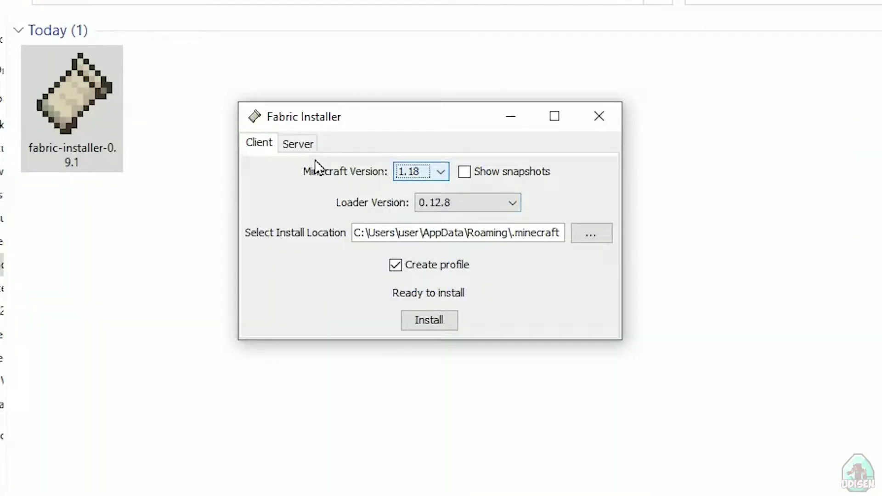
click(295, 146)
click(269, 145)
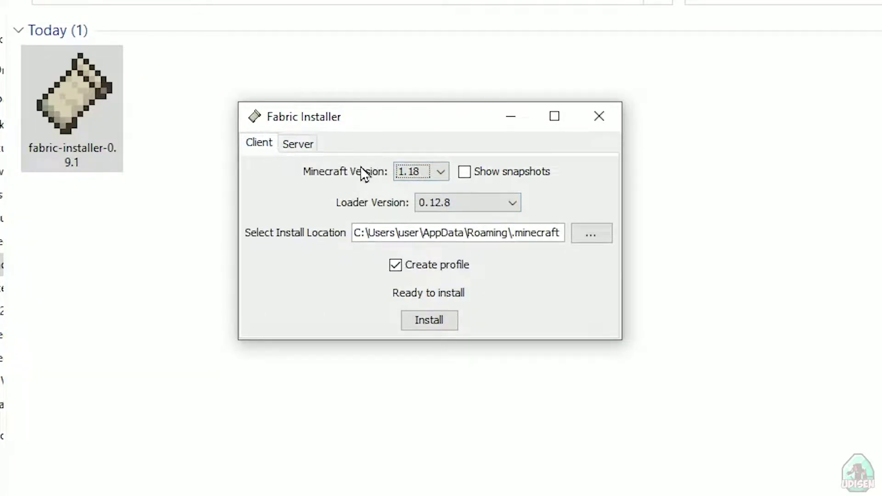
Step: Keep loader 0.12.8 and Minecraft 1.18, then install the Fabric client
click(453, 202)
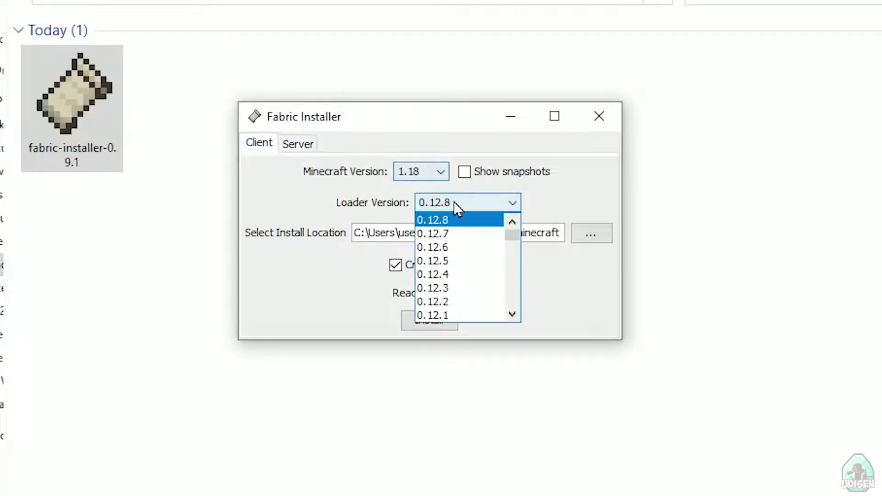
click(354, 197)
click(419, 172)
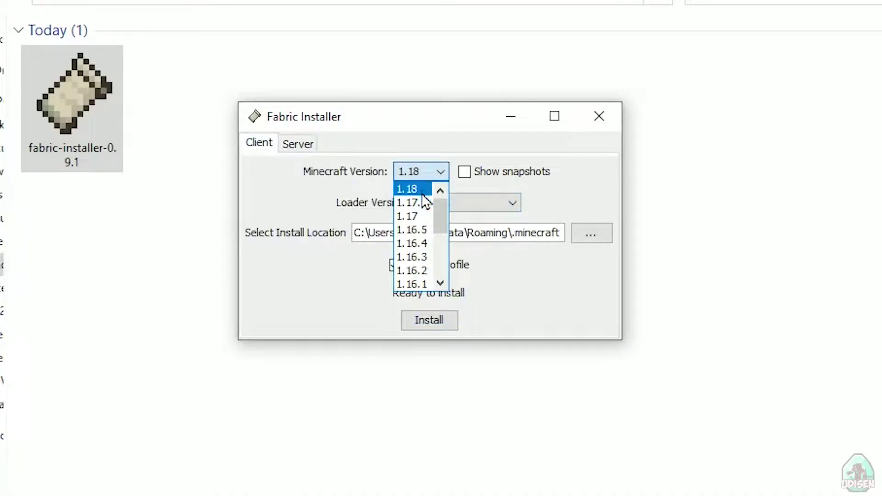
click(413, 189)
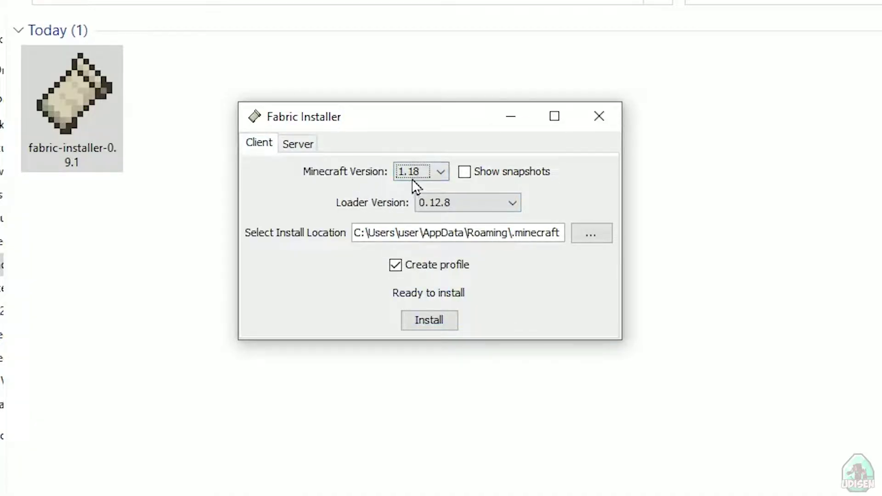
click(412, 173)
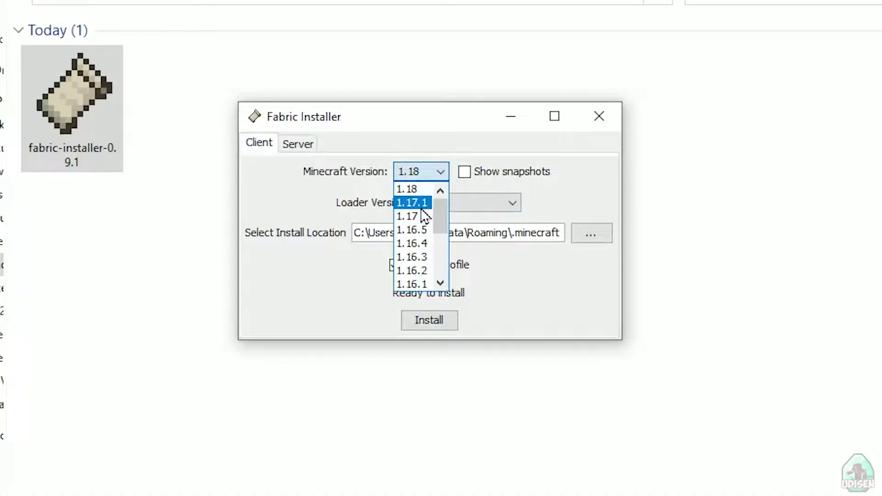
scroll(422, 241, down, 3)
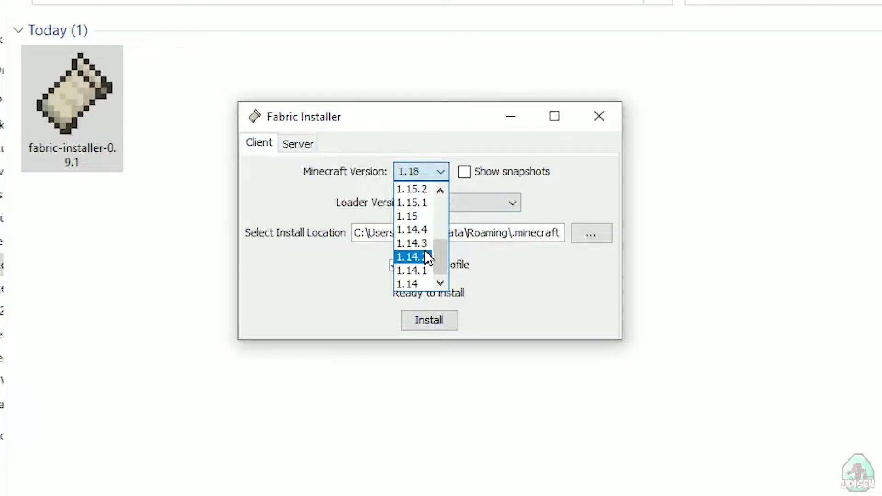
scroll(426, 201, up, 3)
key(Escape)
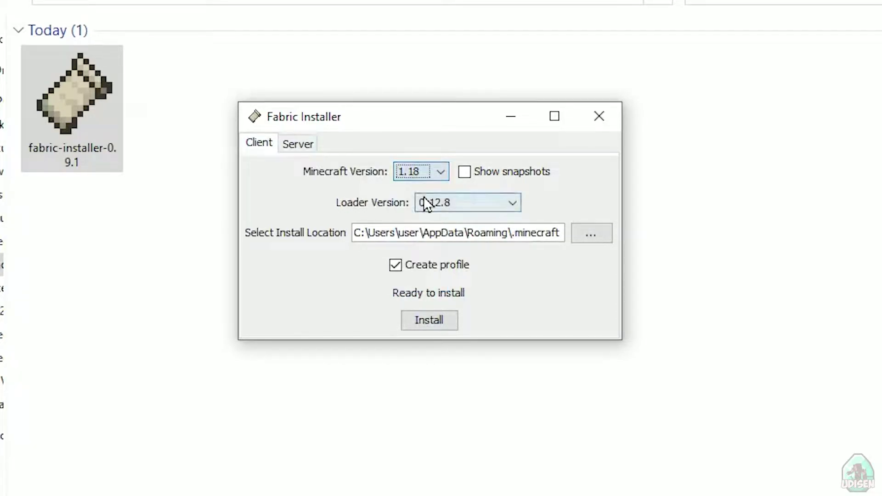
click(420, 320)
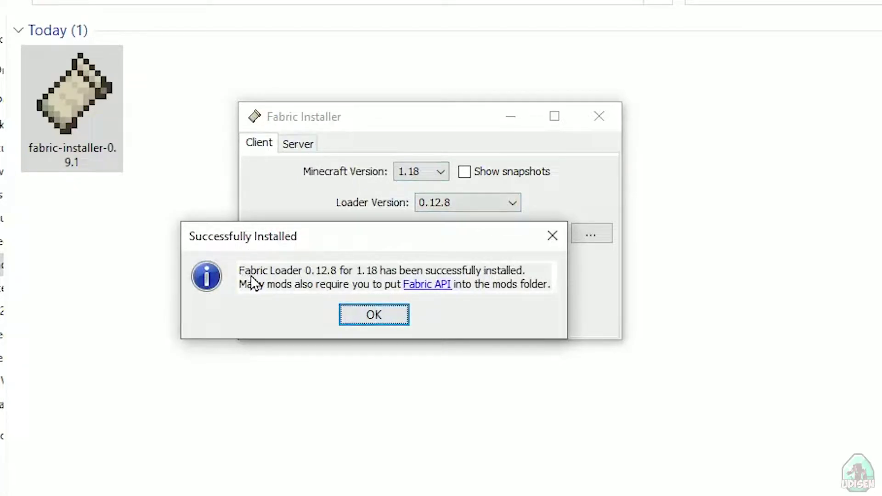
Step: Dismiss the installation-success message and close Fabric Installer
click(373, 319)
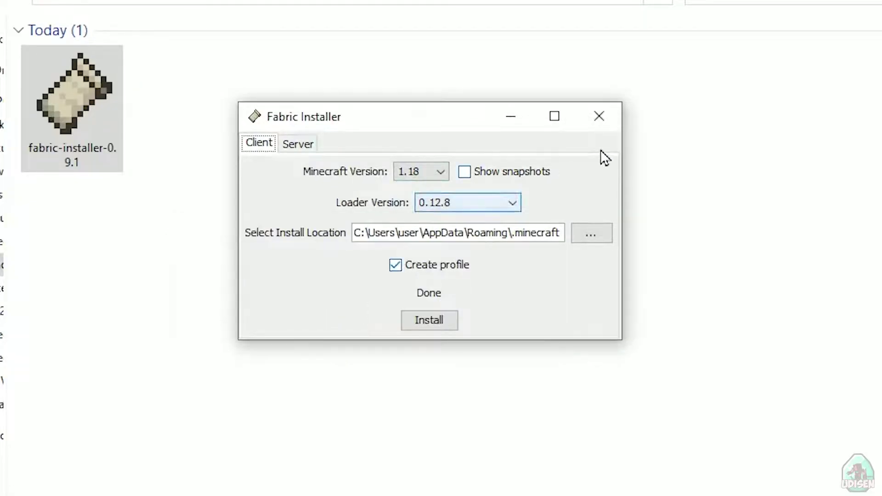
click(601, 120)
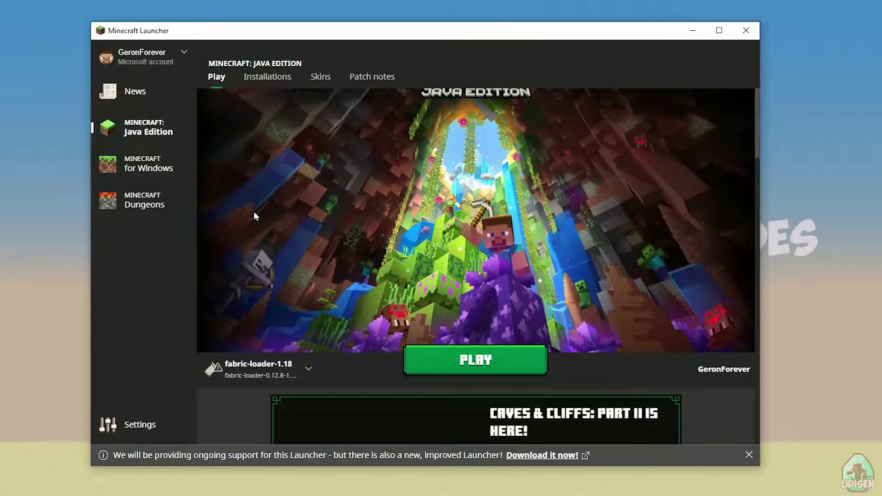
Step: Give fabric-loader-1.18 a 1280 × 720 resolution, save, and open its game folder
click(268, 87)
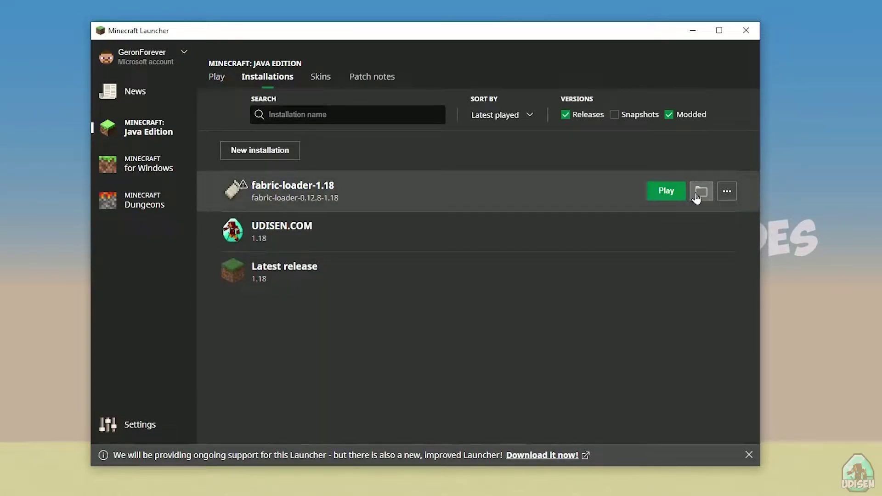
click(485, 196)
click(413, 316)
text(1280)
click(504, 312)
text(720)
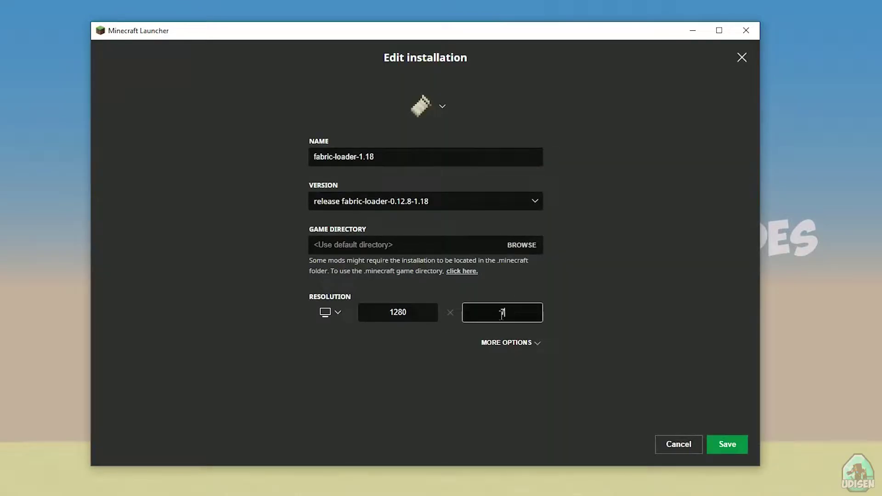
click(727, 444)
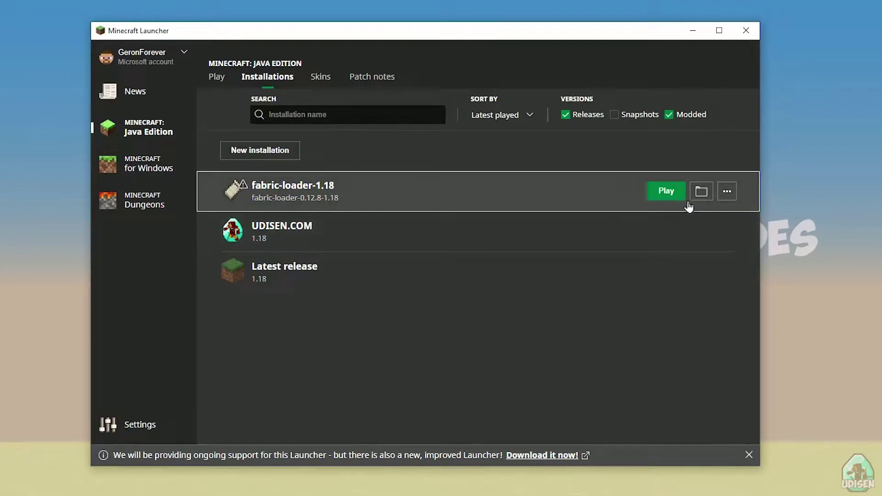
click(702, 192)
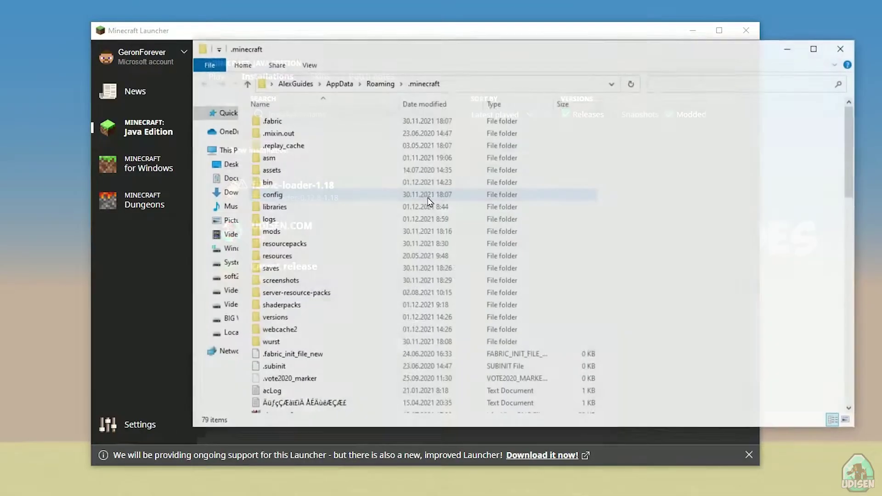
Step: Open the mods folder and delete the old appliedenergistics2 jar
click(274, 232)
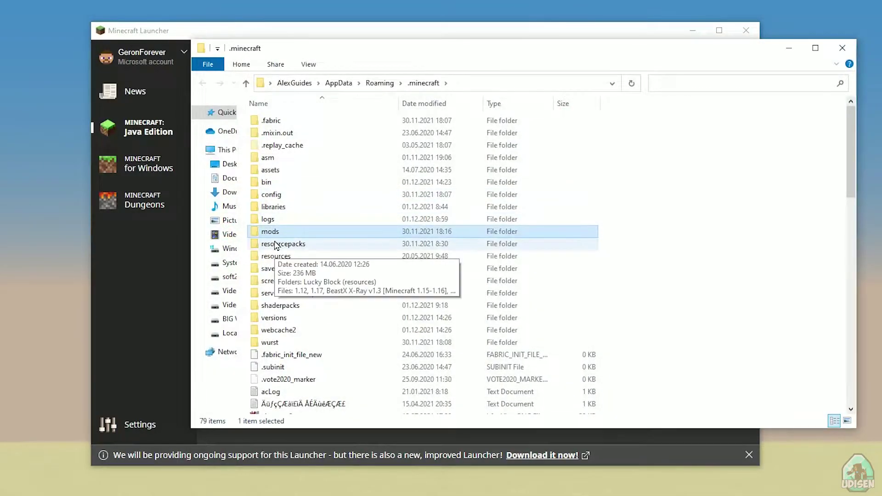
click(259, 243)
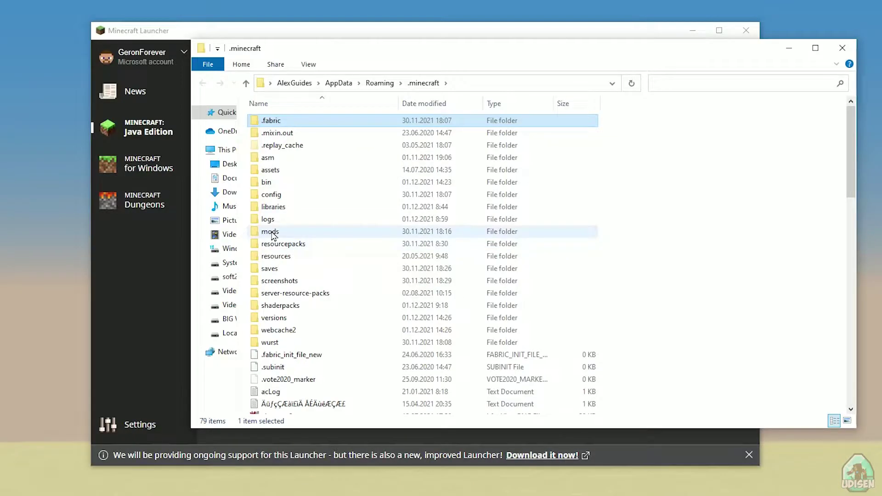
double_click(271, 232)
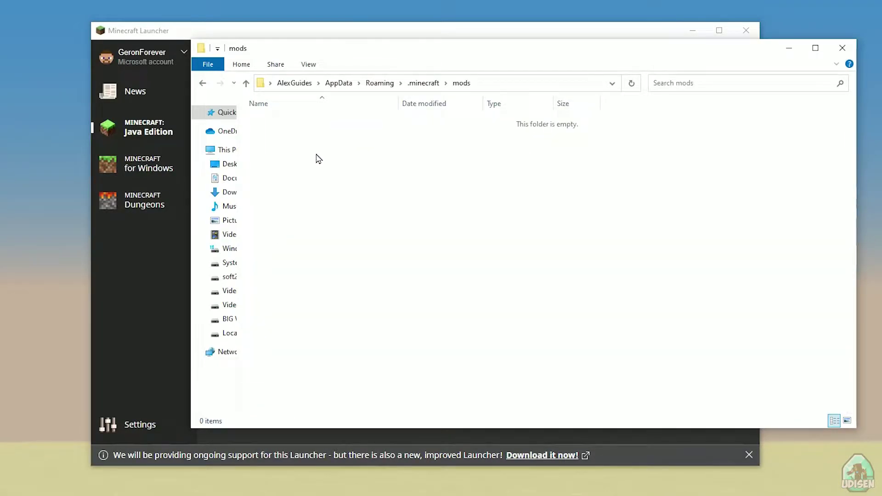
drag(380, 45, 211, 35)
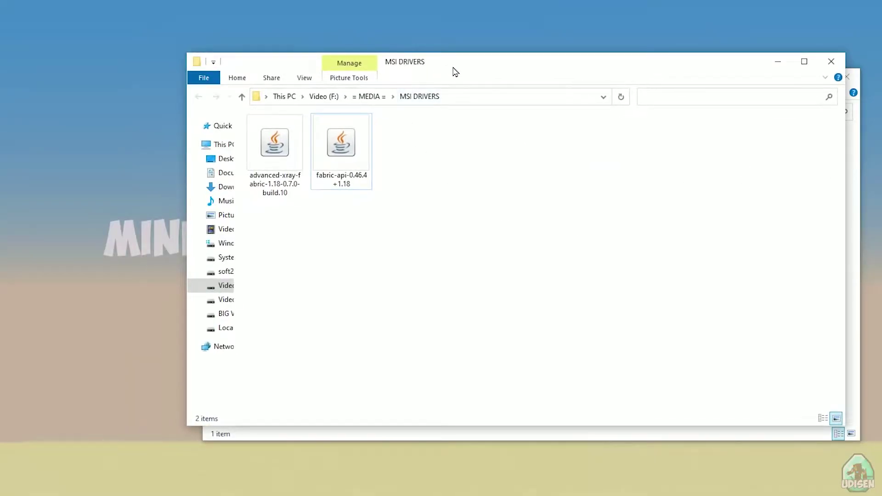
drag(455, 71, 712, 79)
drag(386, 87, 217, 65)
key(Delete)
Step: Move the advanced-xray and fabric-api jars into mods and minimize the windows
click(597, 147)
ctrl+click(541, 155)
drag(541, 155, 168, 131)
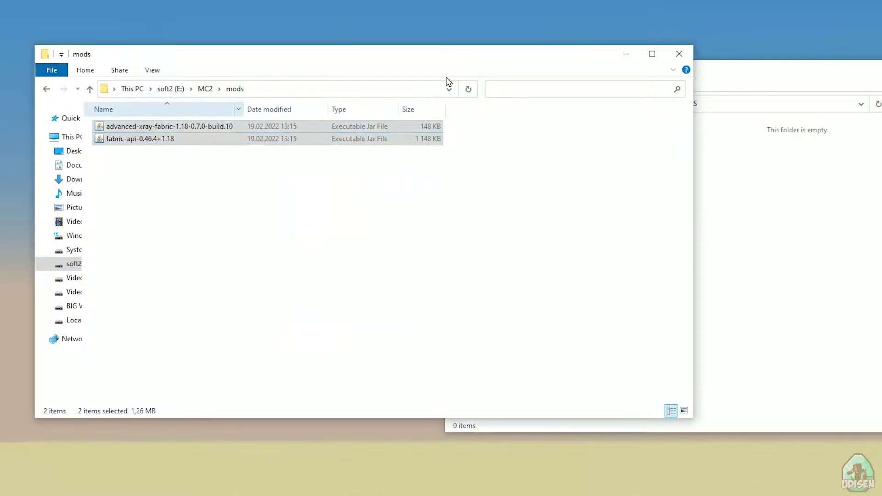
click(625, 53)
drag(552, 60, 503, 63)
drag(850, 83, 436, 96)
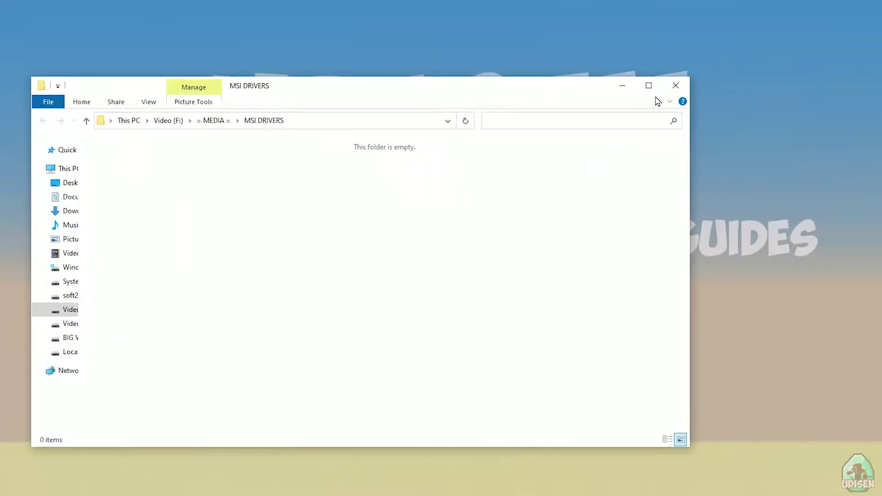
click(622, 86)
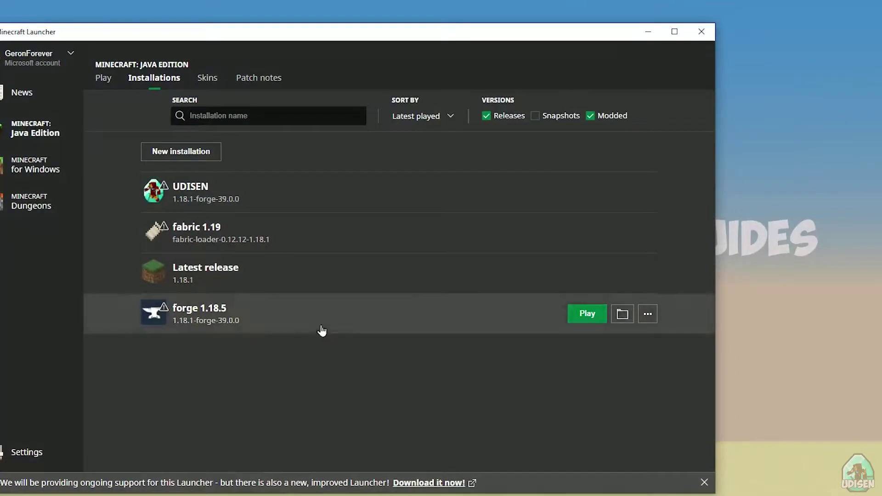
Step: Toggle the Modded filter off and on, then edit the fabric 1.19 installation
click(613, 117)
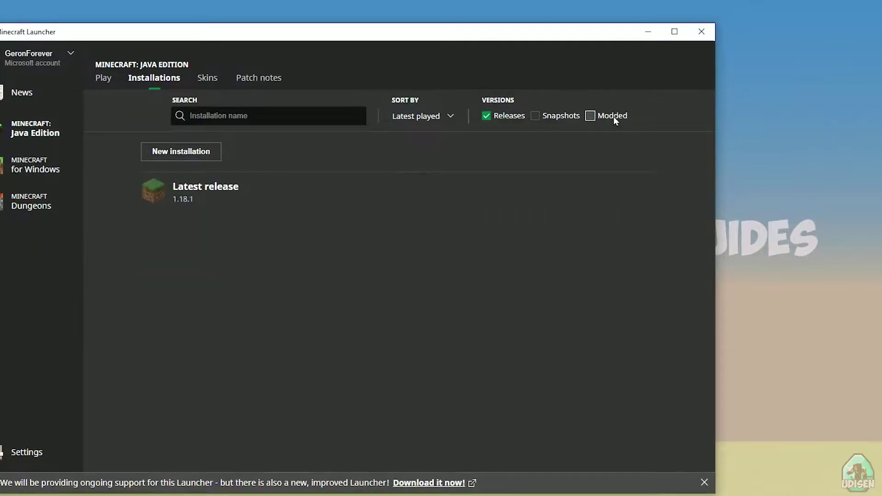
click(613, 114)
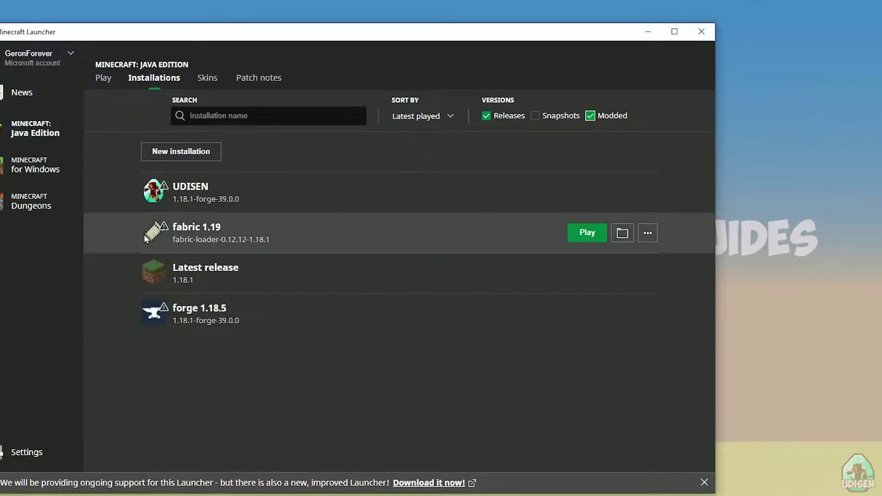
click(274, 237)
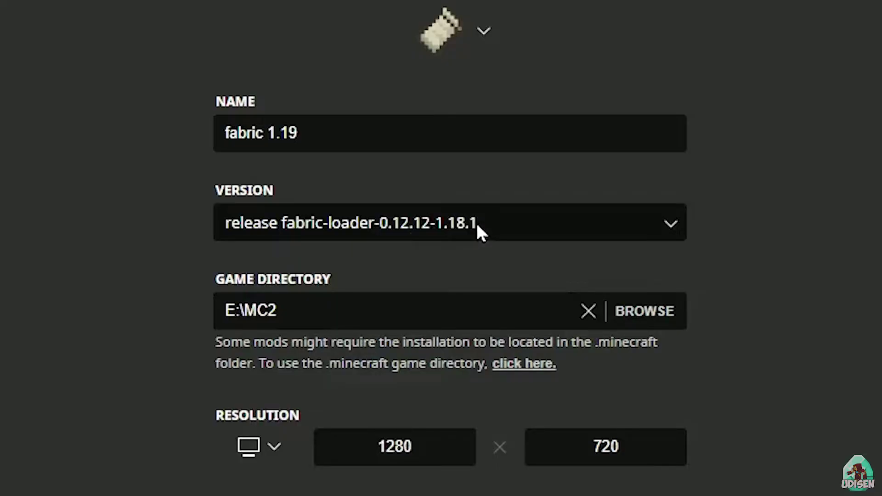
Step: Edit the name with '8.2' then '9', leaving it fabric 1.19, and save
click(363, 139)
key(BackSpace)
text(8.2)
click(299, 270)
click(429, 125)
key(BackSpace)
key(BackSpace)
text(9)
click(363, 260)
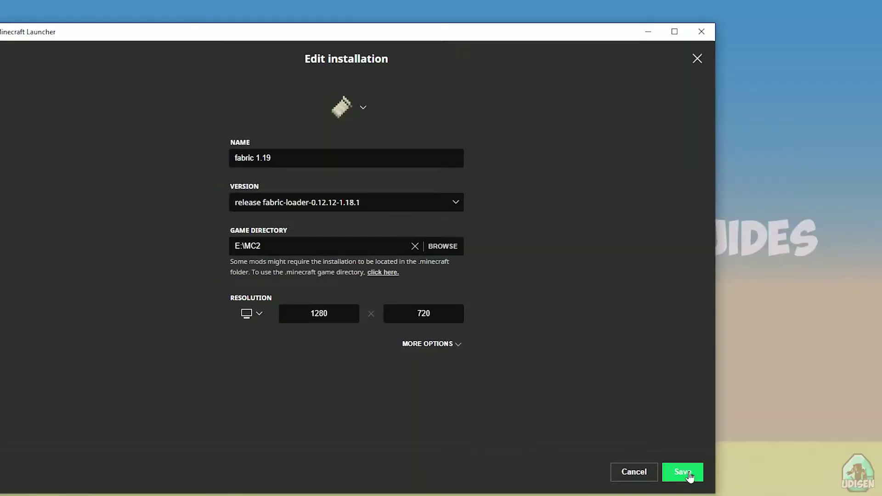
click(688, 474)
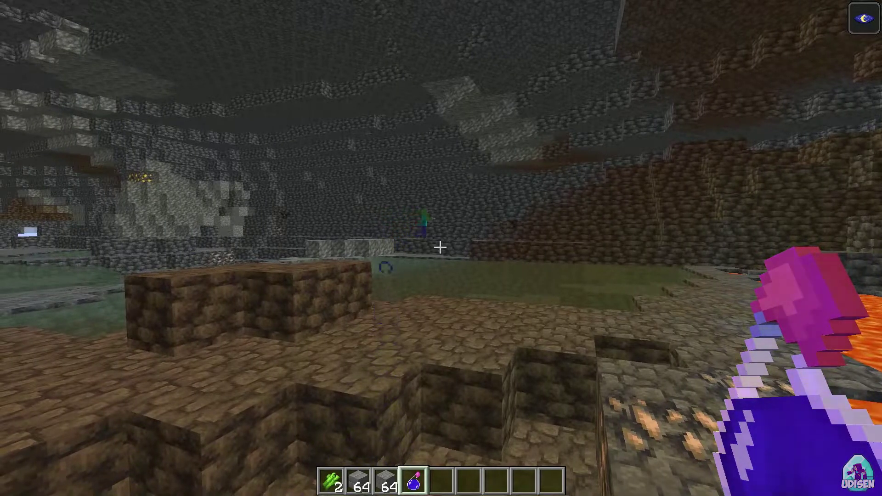
Step: Go to Options > Controls > Key Binds and scroll down to the Advanced XRay section
key(Escape)
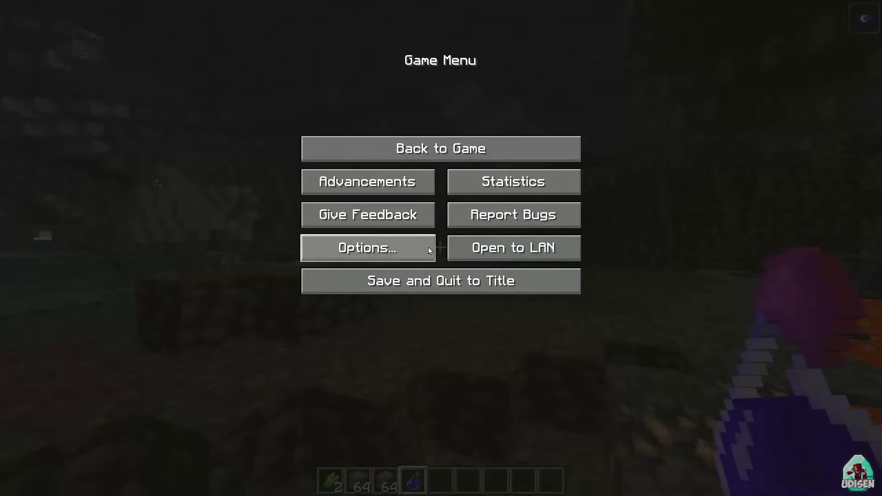
click(420, 246)
click(511, 197)
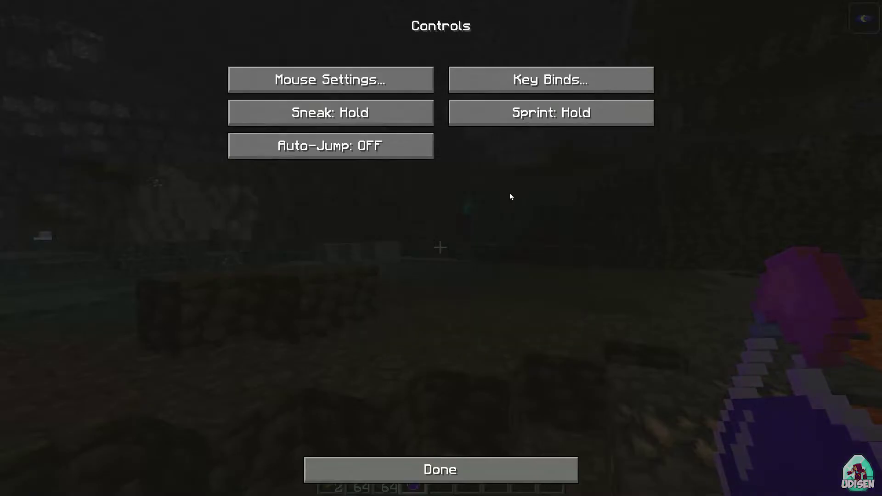
click(540, 72)
drag(668, 61, 692, 350)
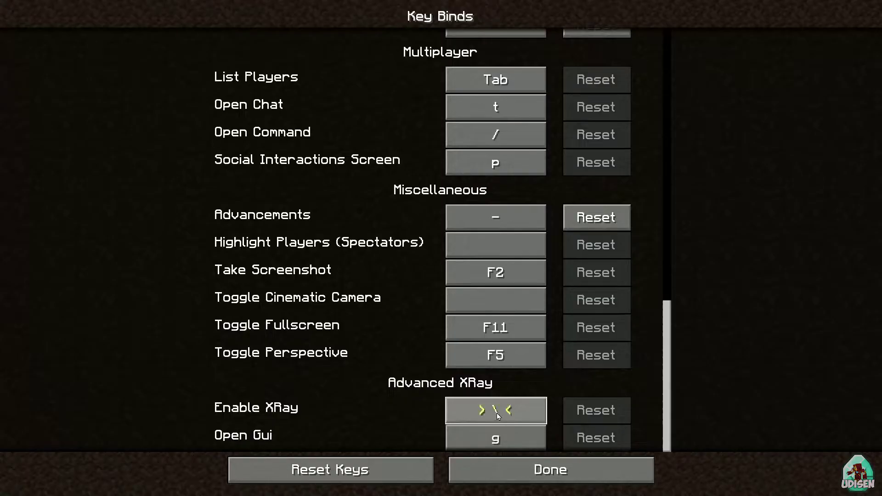
Step: Try apostrophe and u for Enable XRay, restore it to \, and exit back to Options
key(apostrophe)
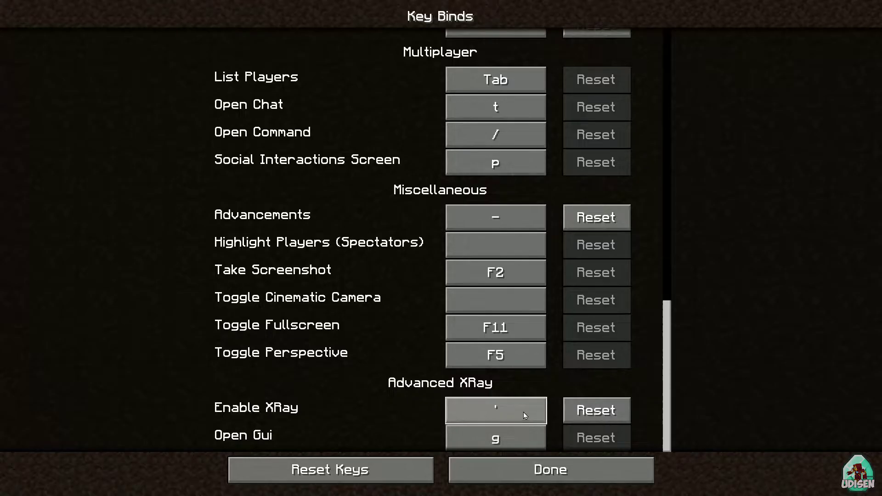
click(524, 414)
key(u)
click(516, 409)
key(backslash)
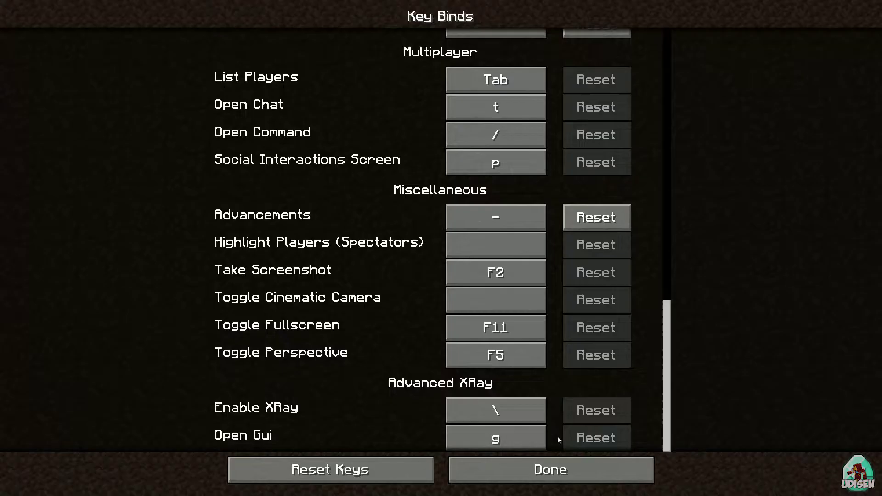
click(505, 469)
click(501, 464)
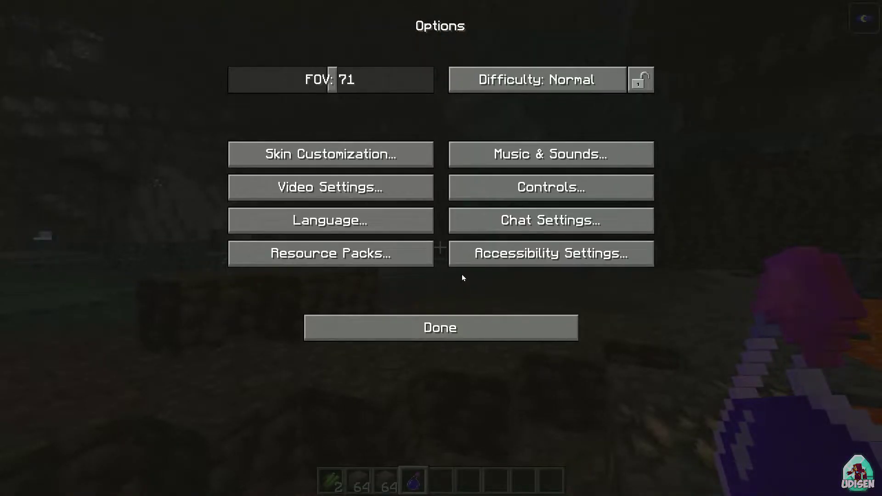
click(461, 324)
Step: Return to the game, press x, and scroll the hotbar
key(Escape)
key(x)
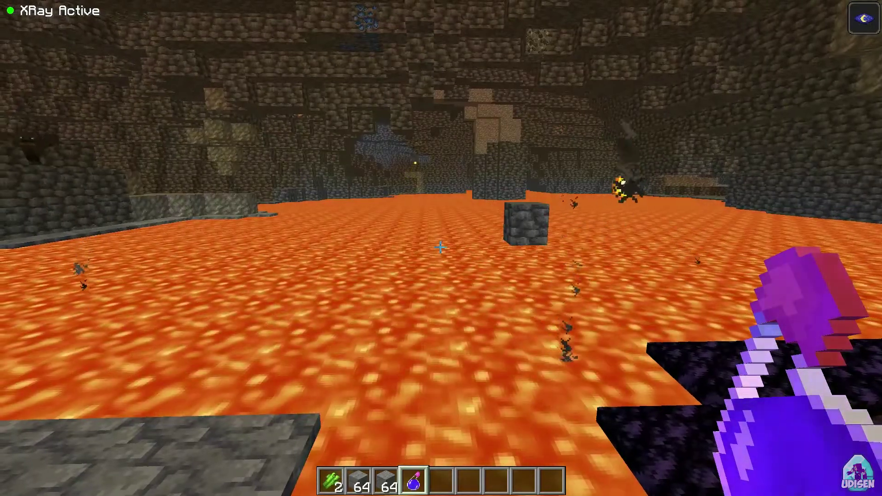
scroll(441, 248, down, 2)
Step: Put Diamond Ore and Deepslate Diamond Ore in the hotbar, hold Diamond Ore, and open the XRay GUI with g
key(e)
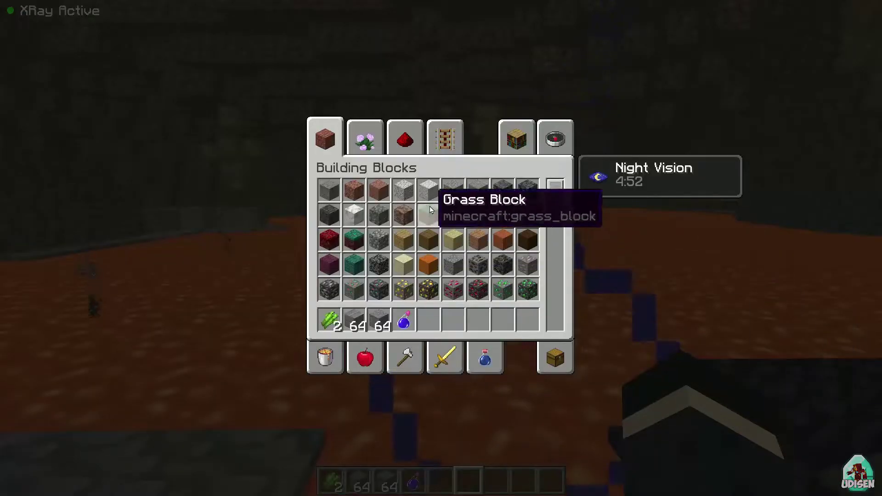
scroll(472, 234, down, 2)
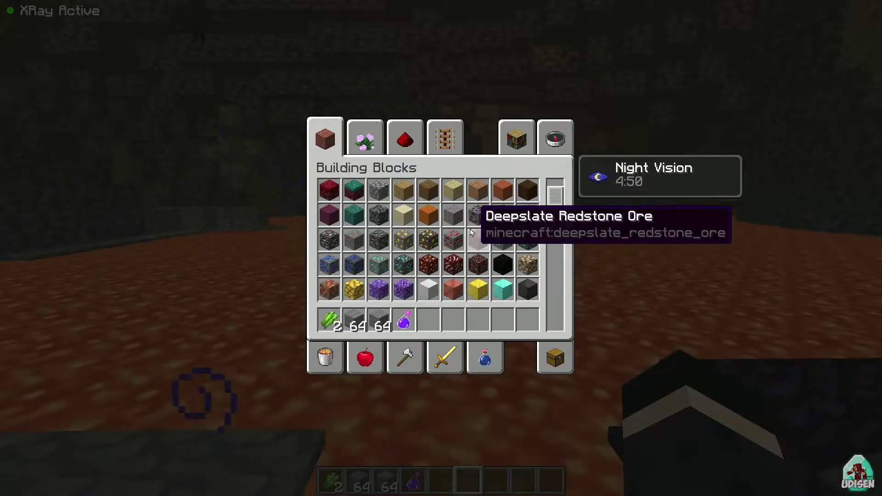
click(404, 264)
click(428, 320)
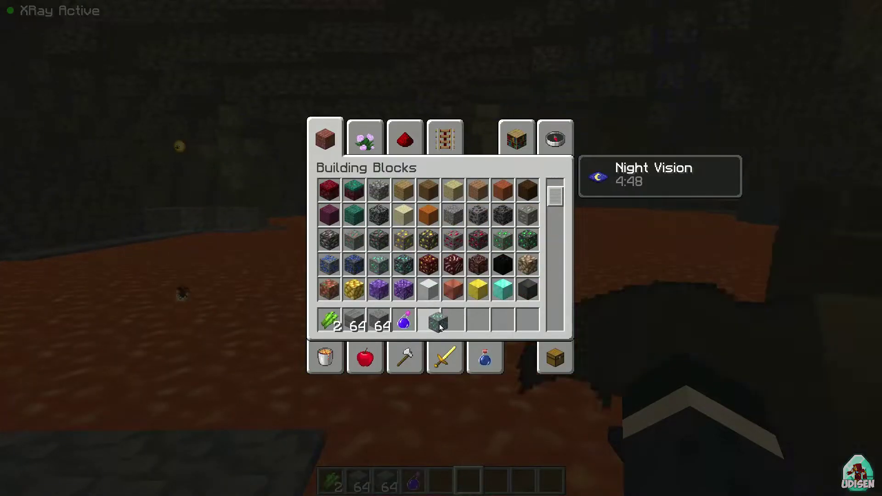
click(403, 265)
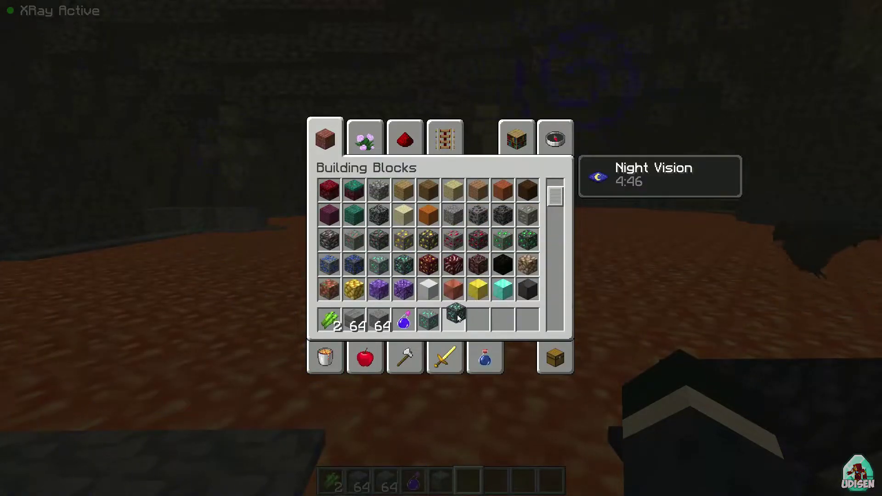
click(452, 320)
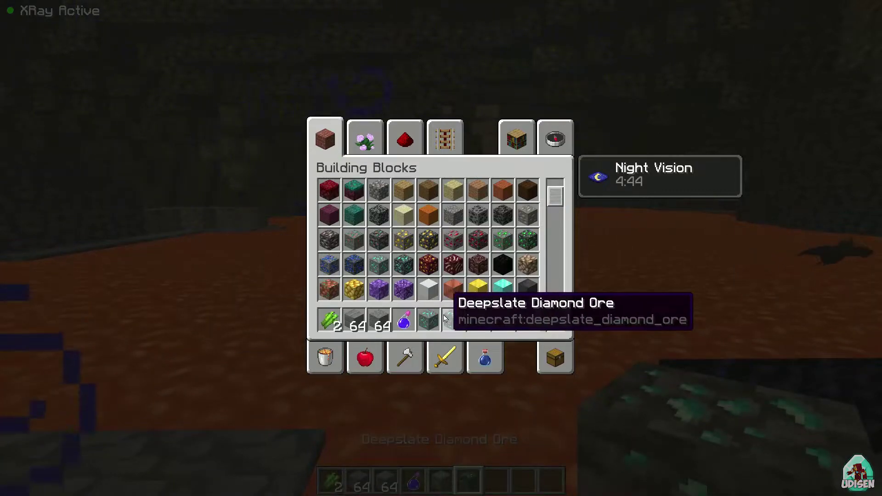
key(e)
scroll(440, 247, up, 1)
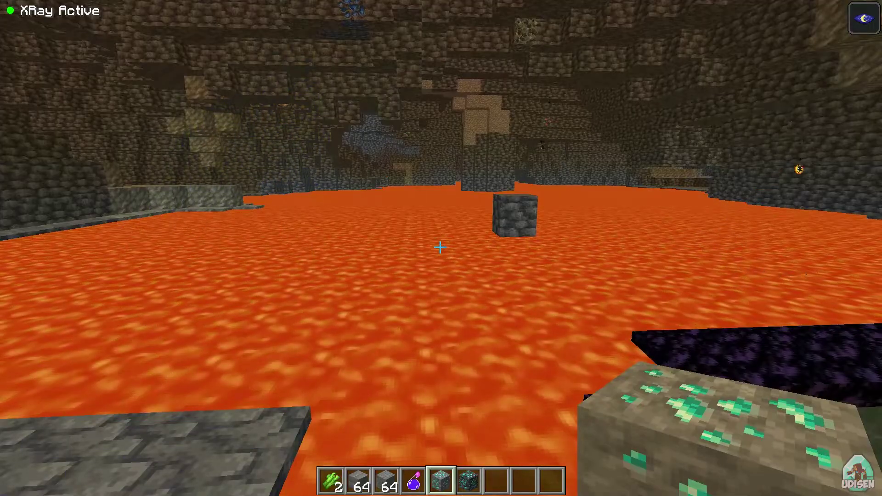
key(g)
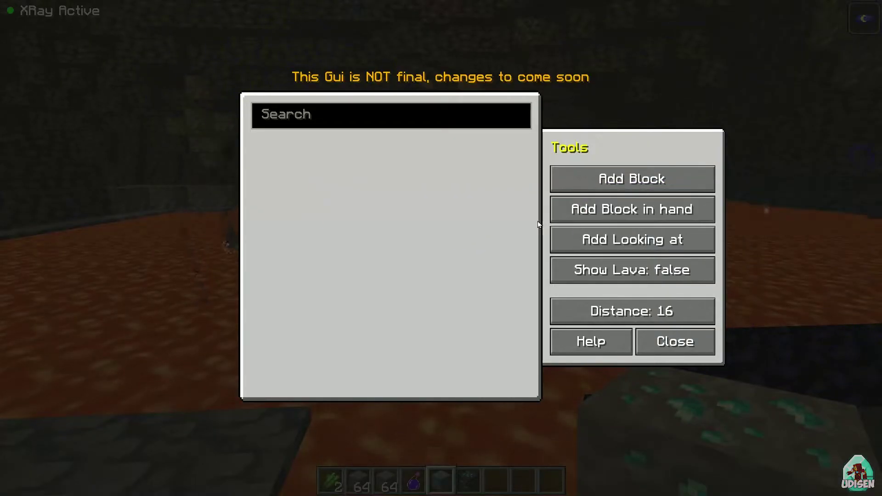
Step: Add the held Diamond Ore with a light blue highlight (146, 175, 232)
click(613, 209)
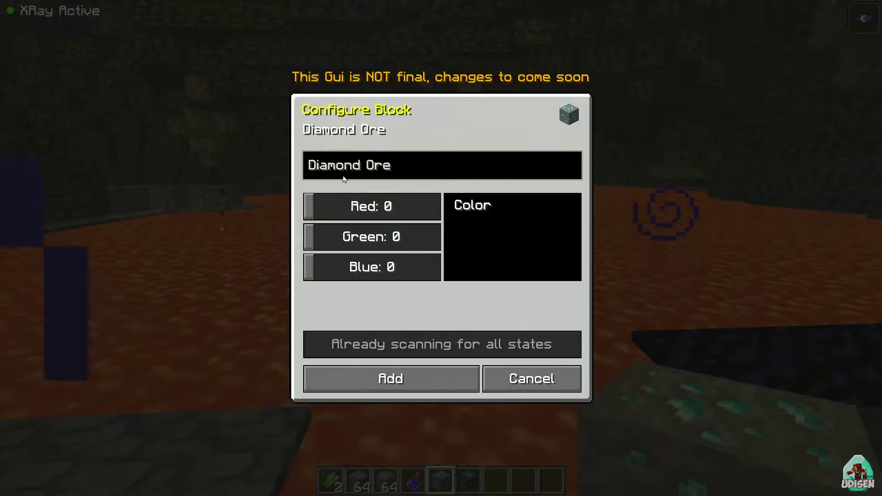
drag(352, 209, 382, 207)
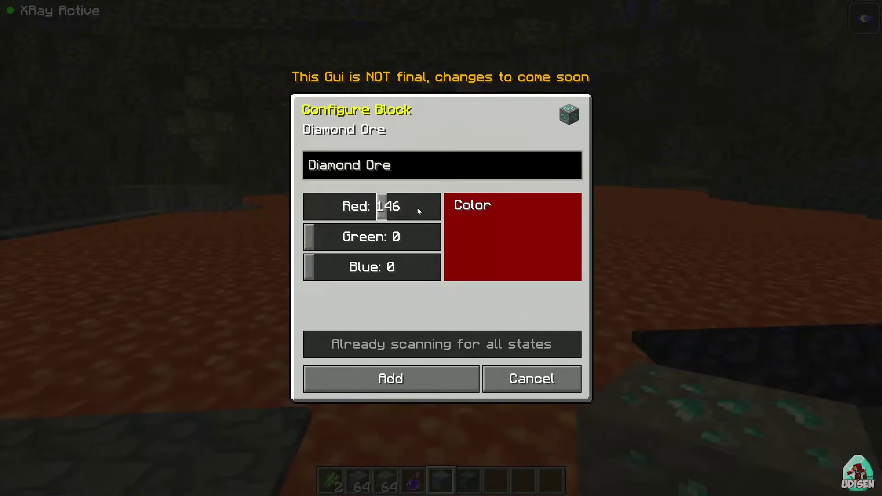
drag(331, 233, 398, 236)
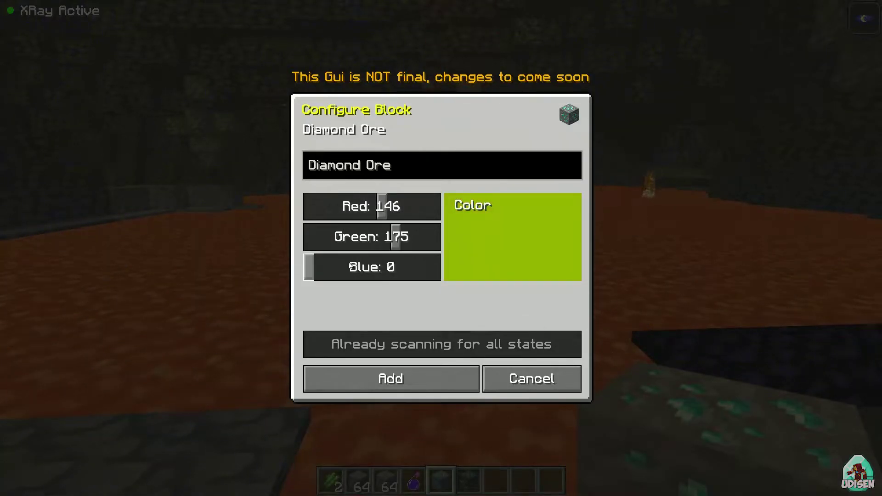
drag(364, 262, 407, 274)
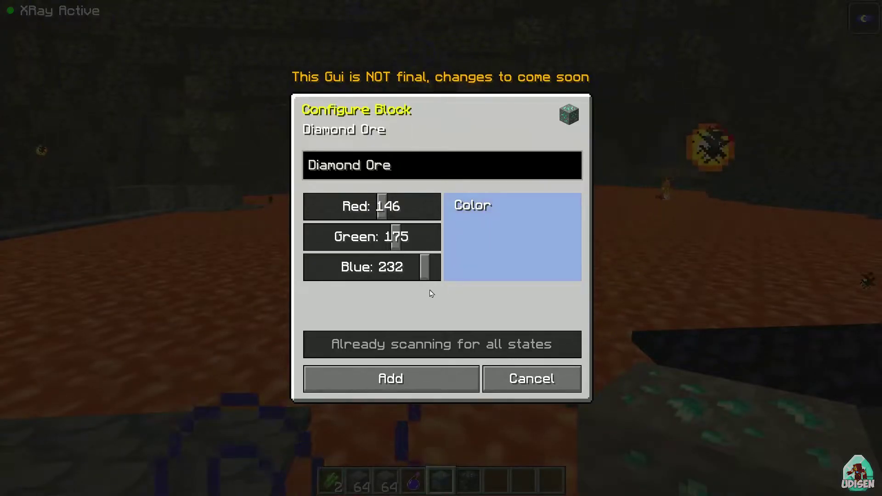
click(380, 379)
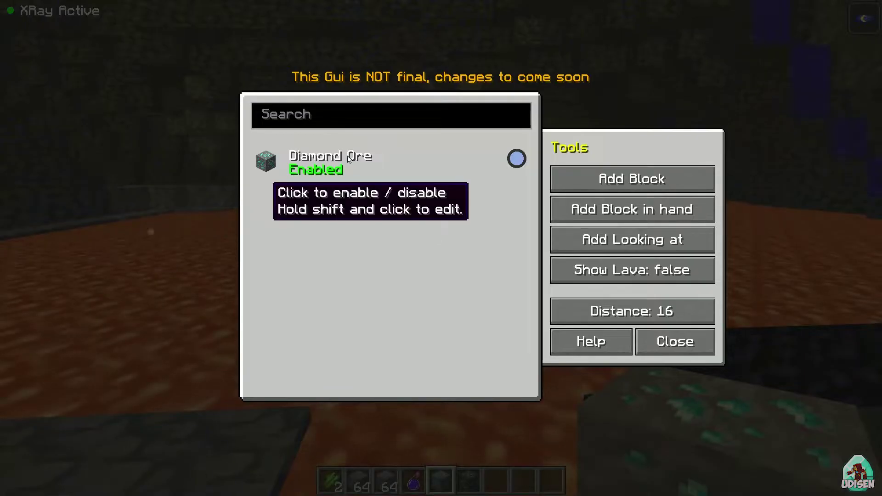
Step: Enable Diamond Ore, raise the scan distance from 32 to 64, and close the XRay GUI
click(316, 159)
click(641, 314)
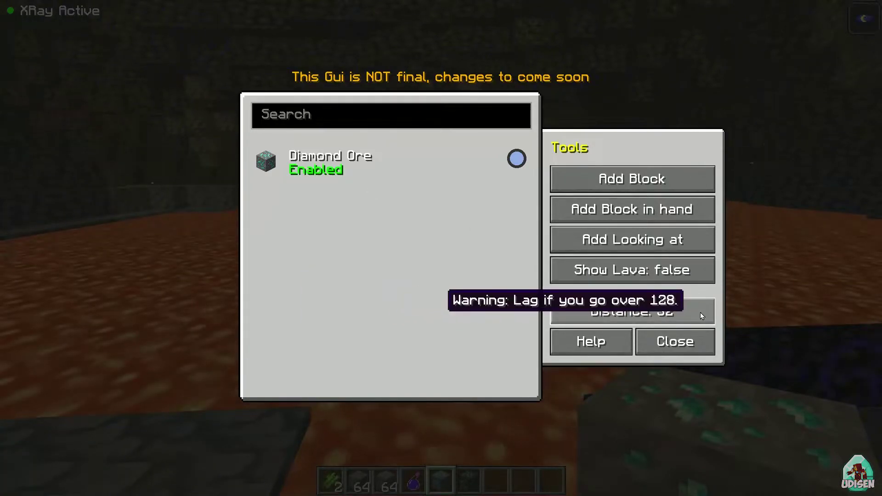
click(662, 315)
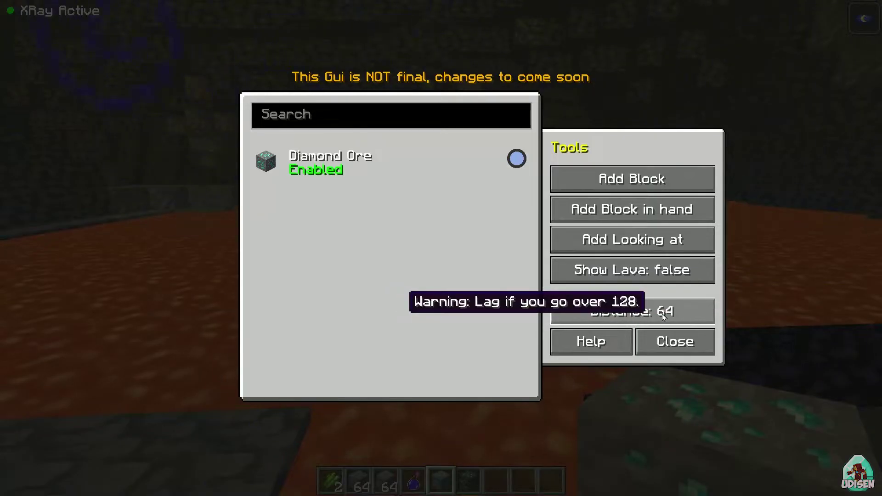
click(674, 342)
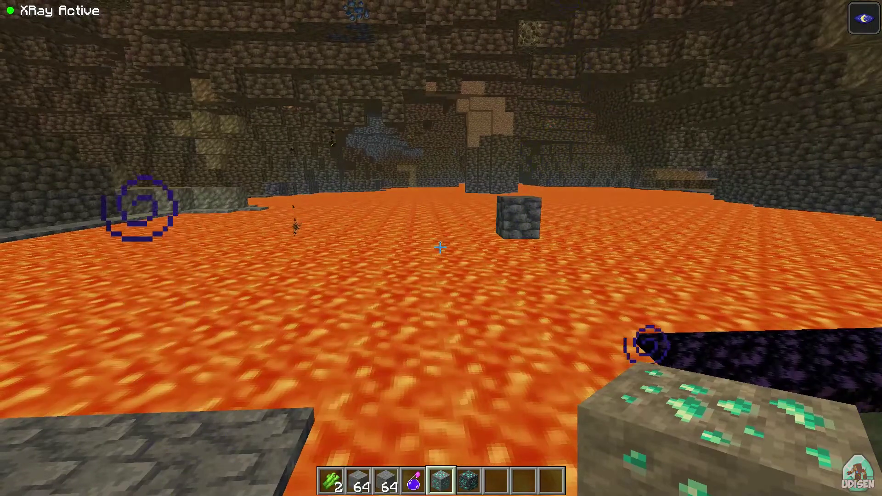
Step: Toggle XRay off and back on with \, then walk around the lava cave viewing the outlined ore
key(backslash)
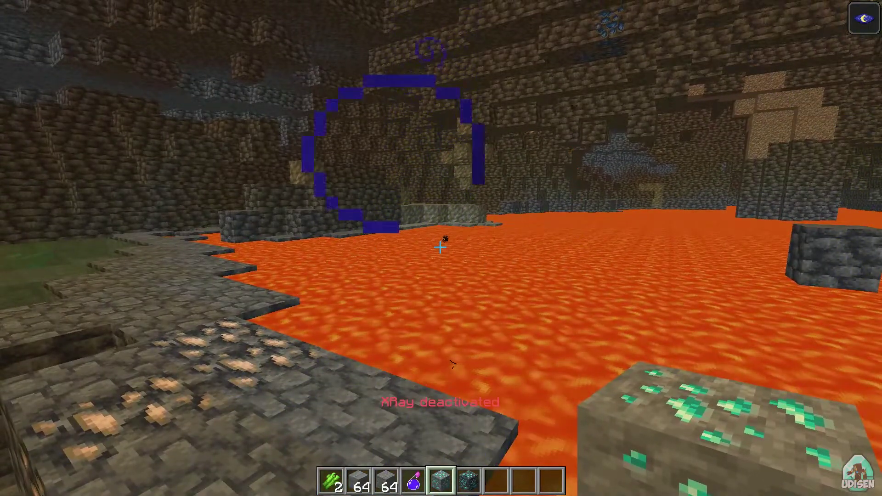
key(backslash)
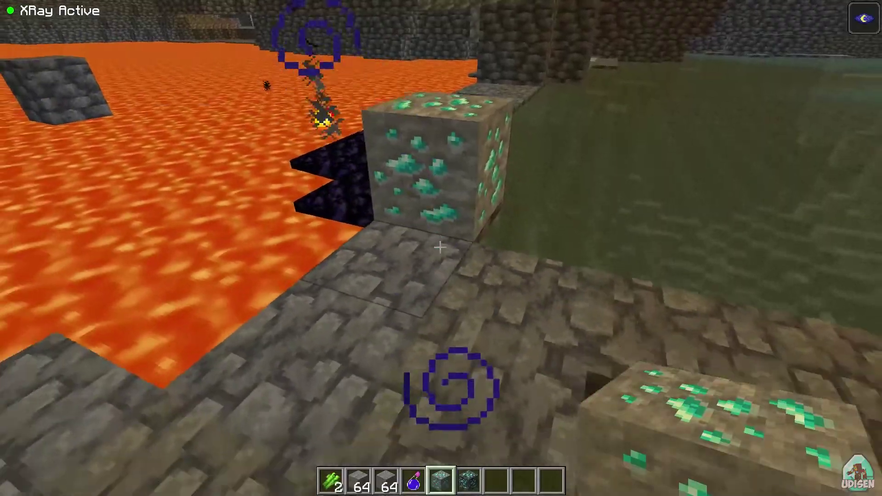
key(s)
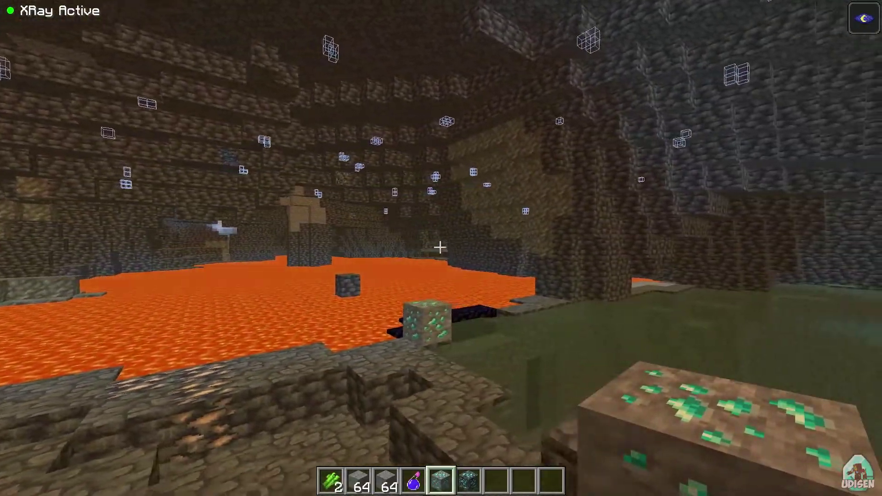
key(w)
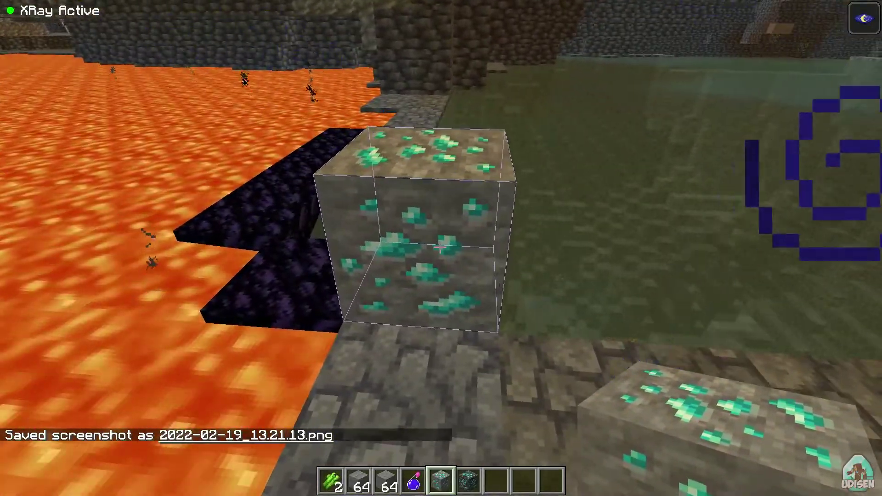
key(s)
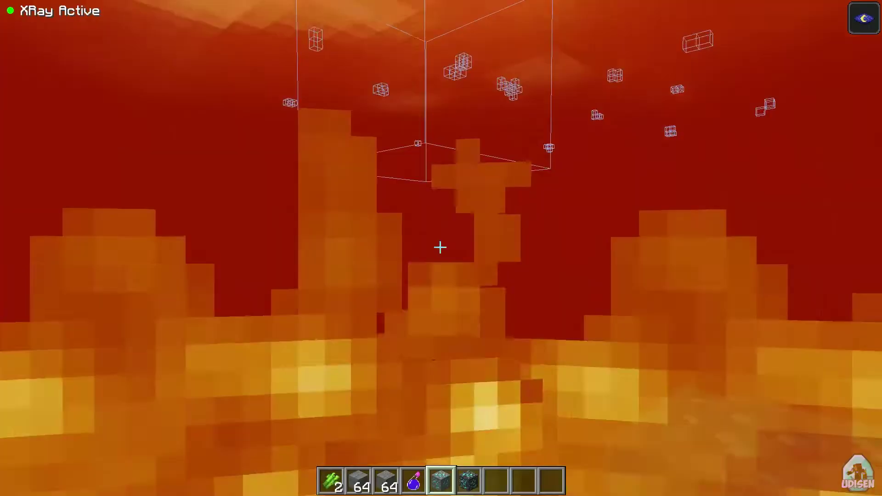
key(w)
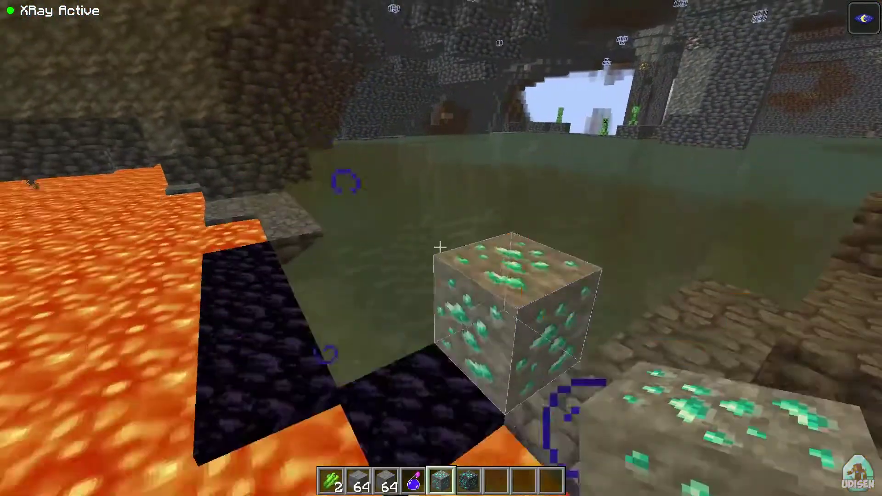
key(w)
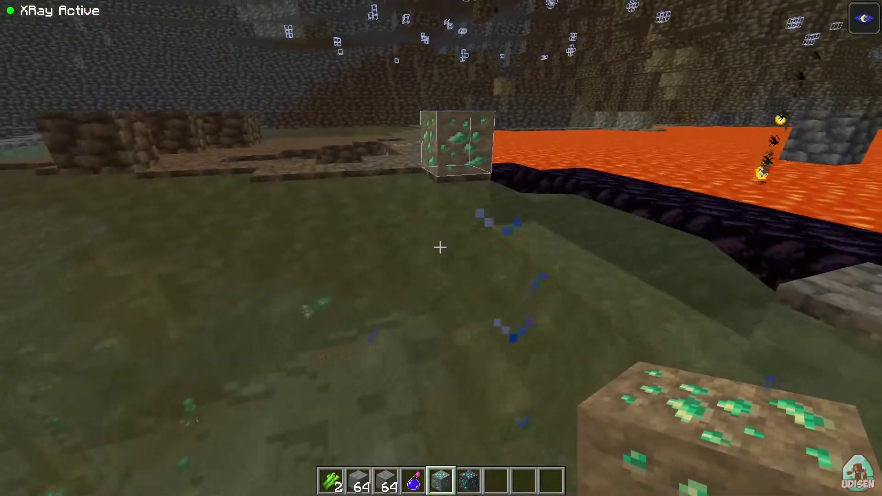
key(w)
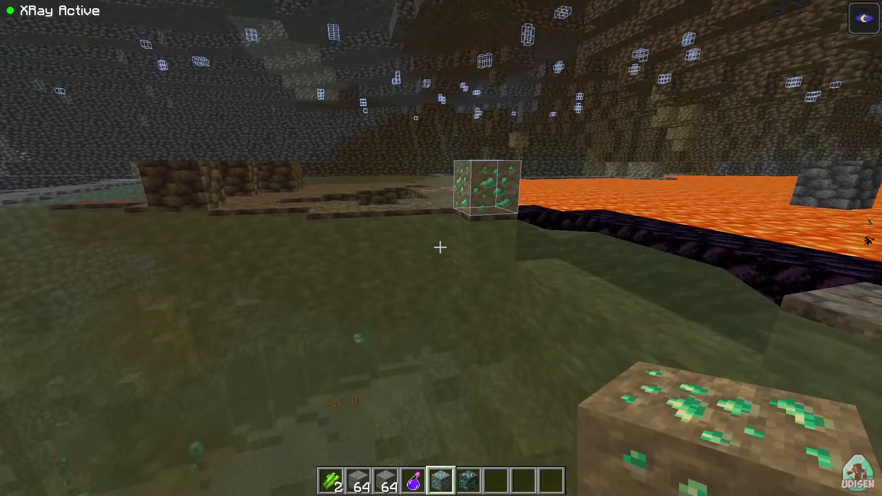
Step: Press x to turn XRay off and open the creative inventory
key(x)
scroll(441, 248, down, 1)
key(e)
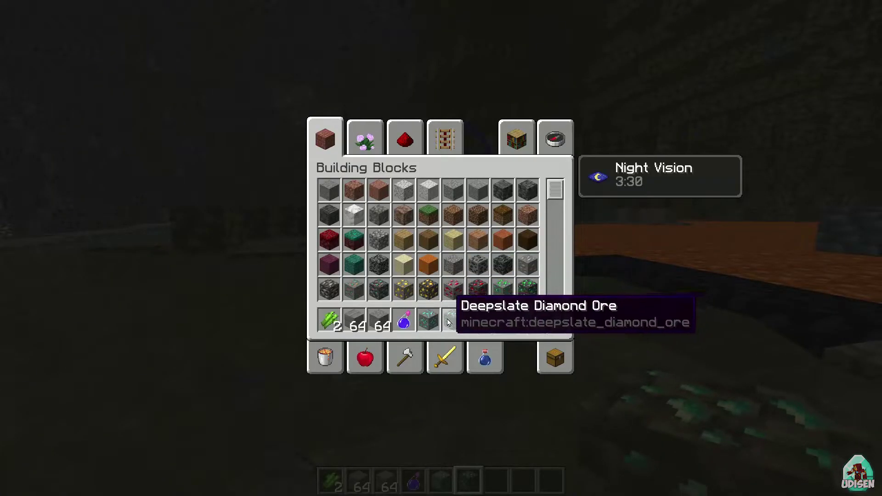
Step: Open the XRay list, cancel the Add Block picker, toggle XRay with \, and reopen the list
key(e)
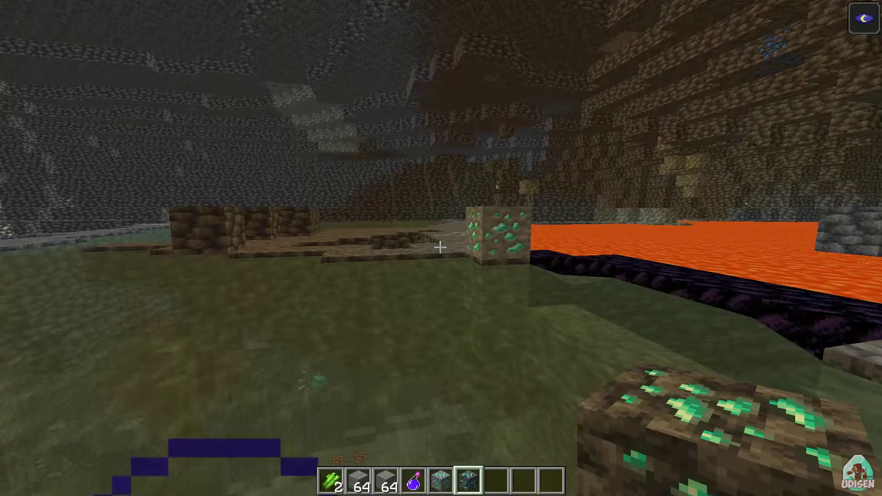
key(g)
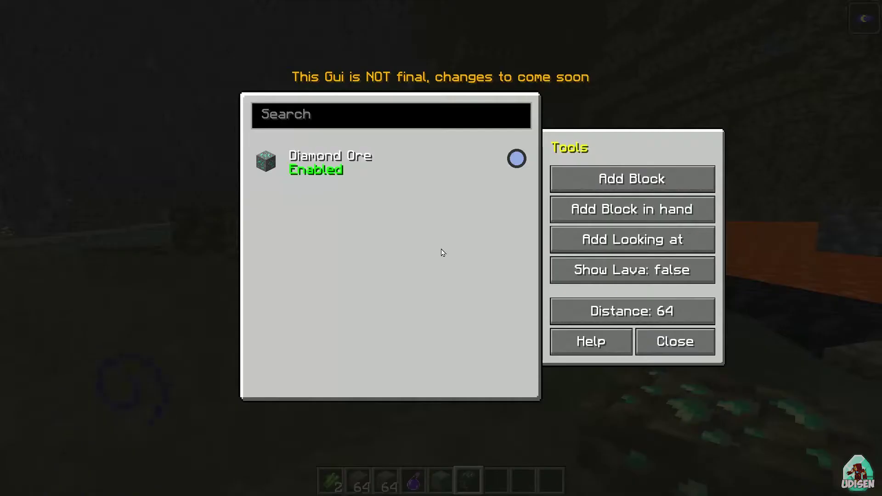
click(581, 177)
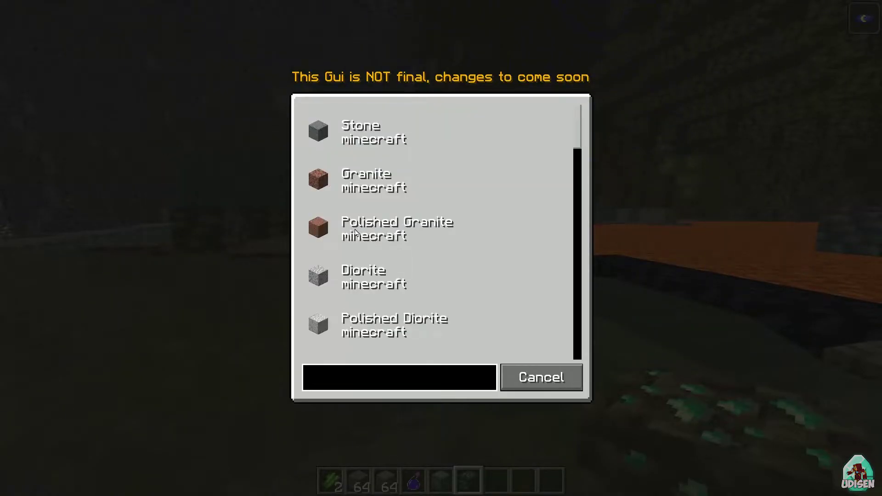
key(Escape)
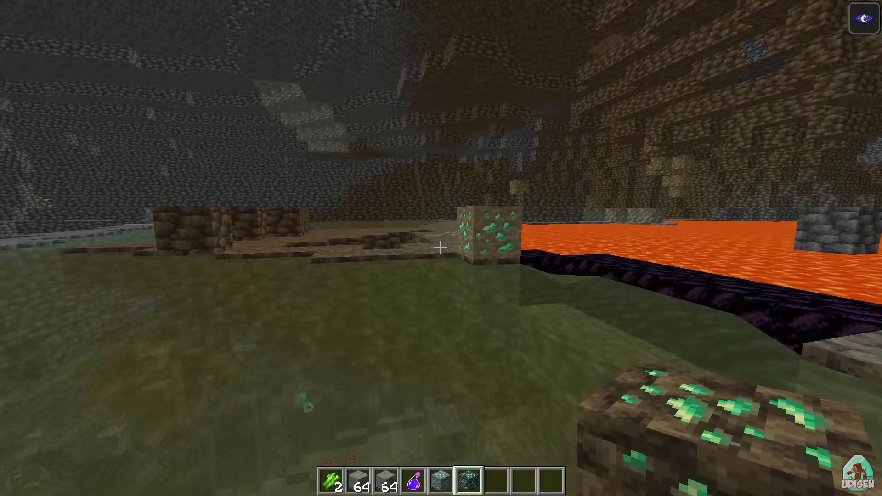
key(backslash)
key(backslash)
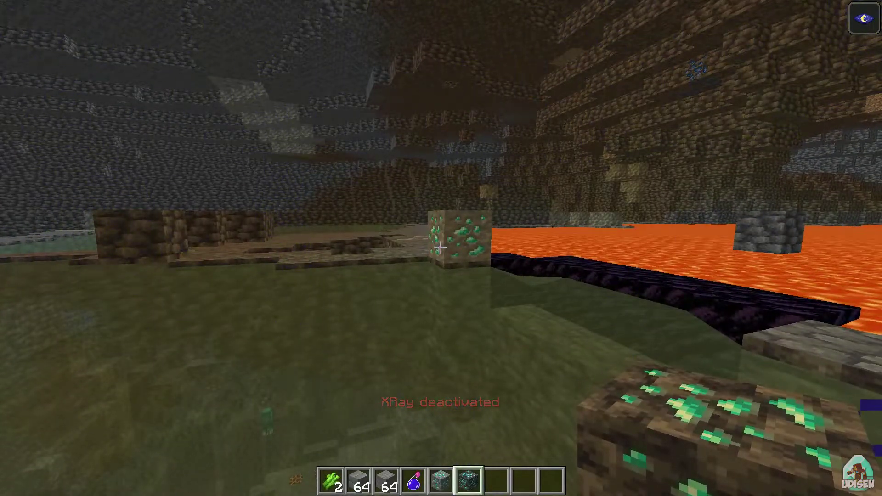
key(g)
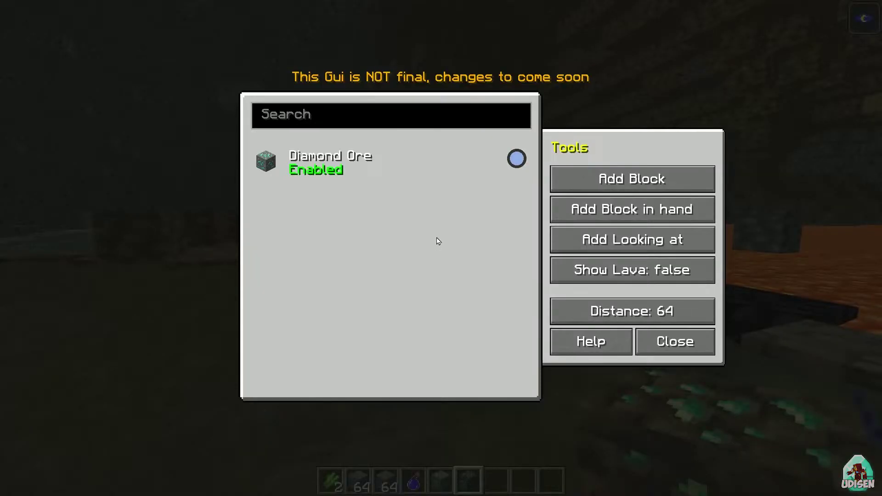
Step: Search 'dee' and add Deepslate Diamond Ore with a purple highlight (172, 49, 255)
click(620, 183)
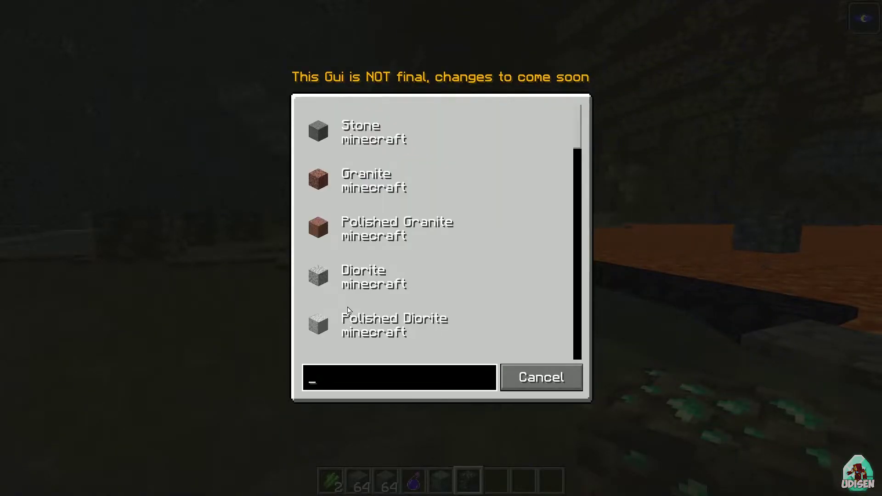
text(deep)
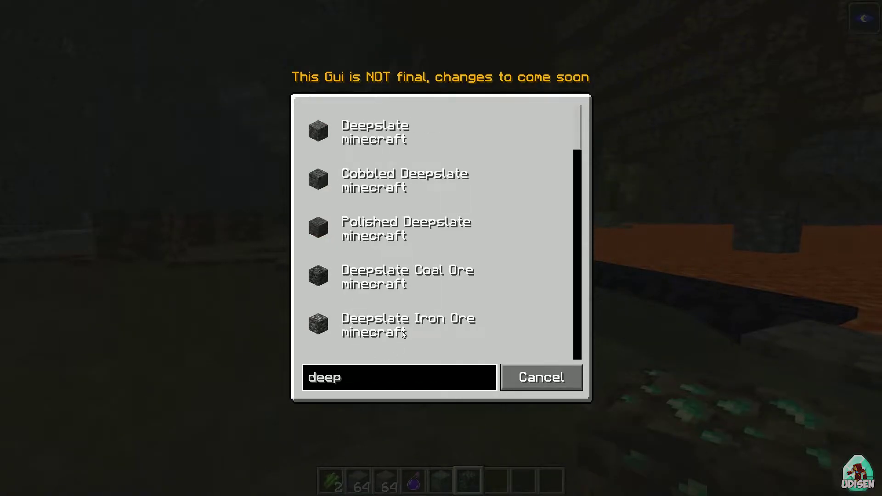
scroll(399, 346, down, 7)
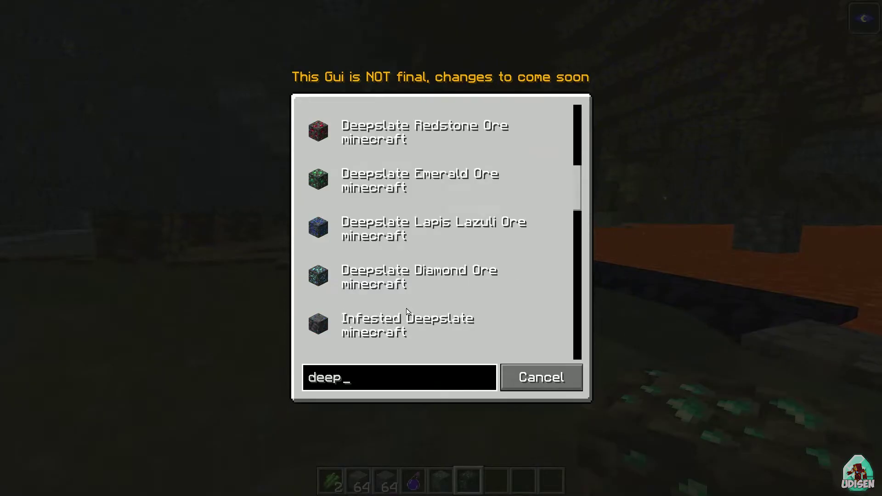
click(389, 278)
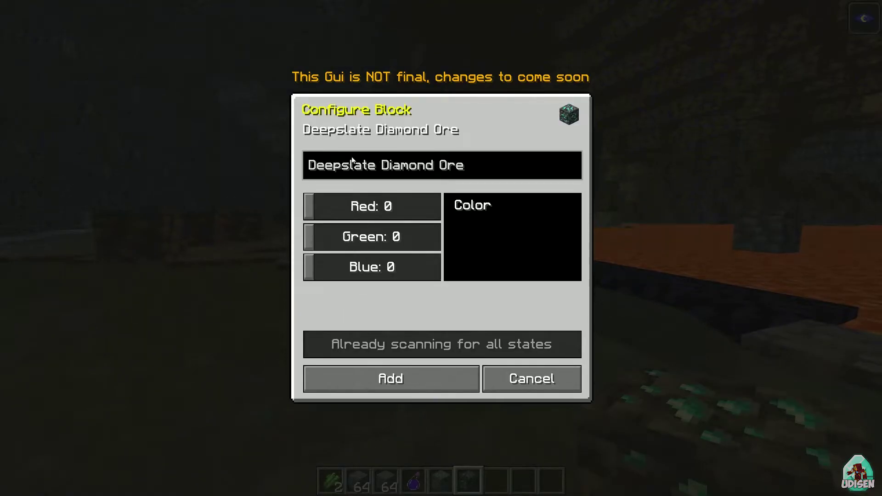
click(395, 208)
click(381, 237)
drag(356, 271, 438, 274)
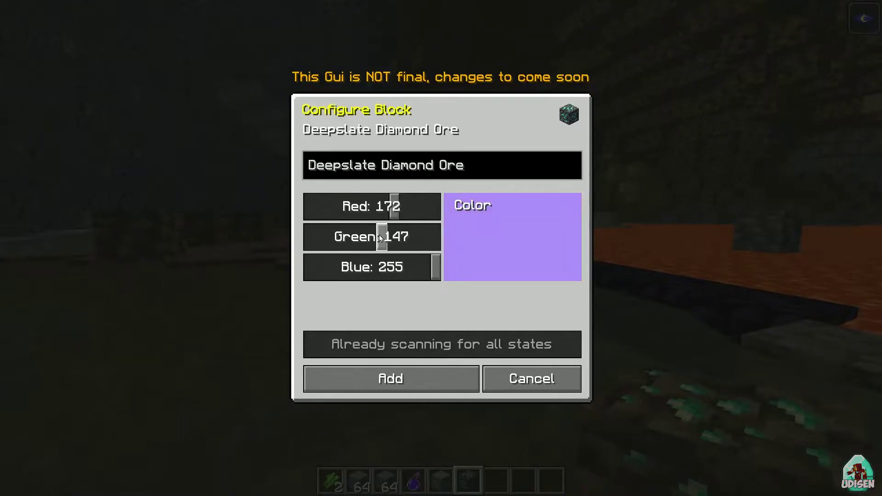
drag(381, 238, 336, 239)
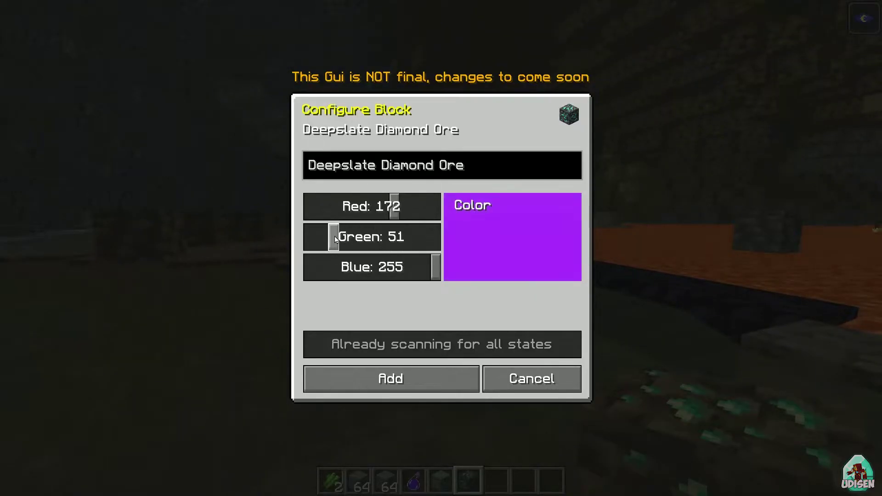
click(403, 379)
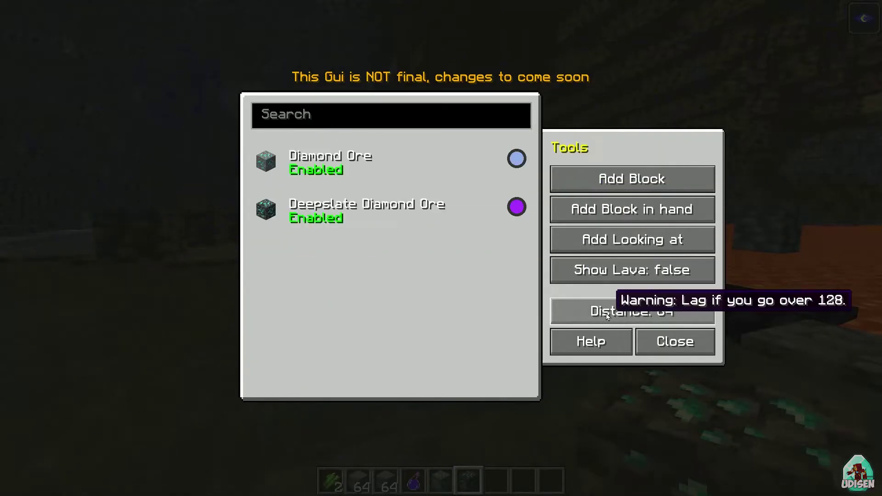
key(Escape)
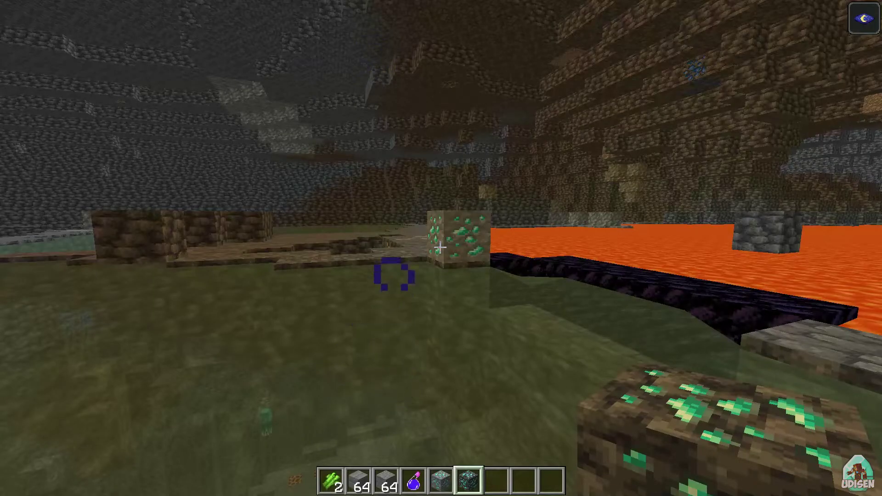
Step: Switch XRay on with \, show the F3 debug overlay, and open the XRay list with g
key(backslash)
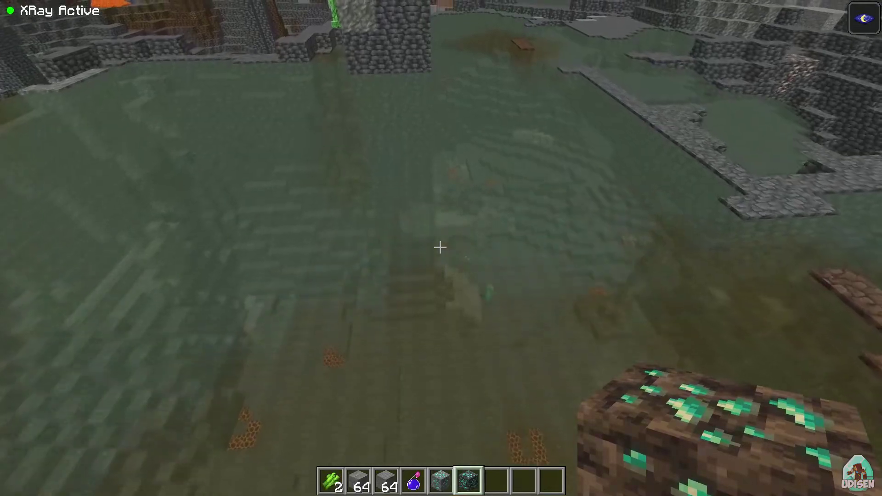
key(F3)
key(F3)
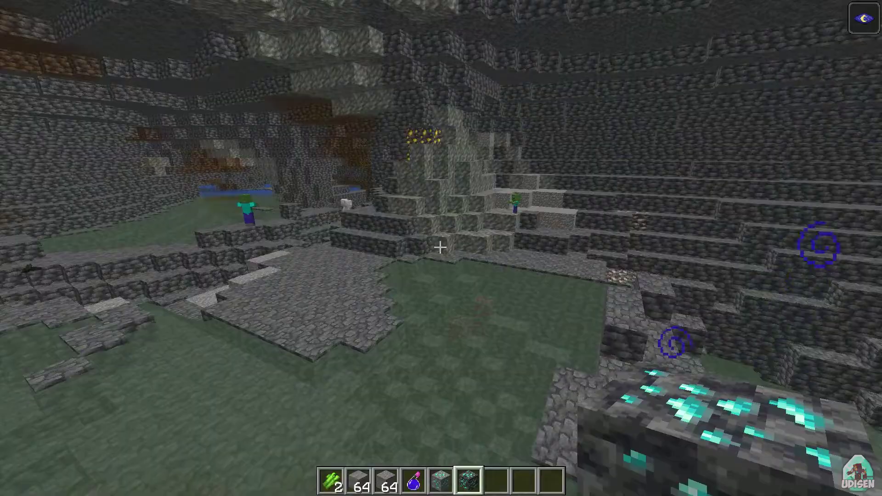
key(g)
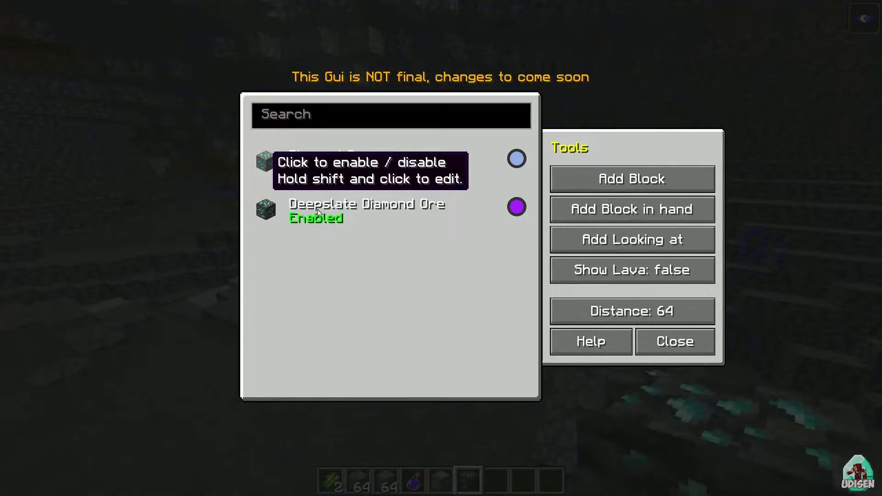
Step: Close the list, switch XRay on with \ to show purple outlines, and reopen the block list
key(Escape)
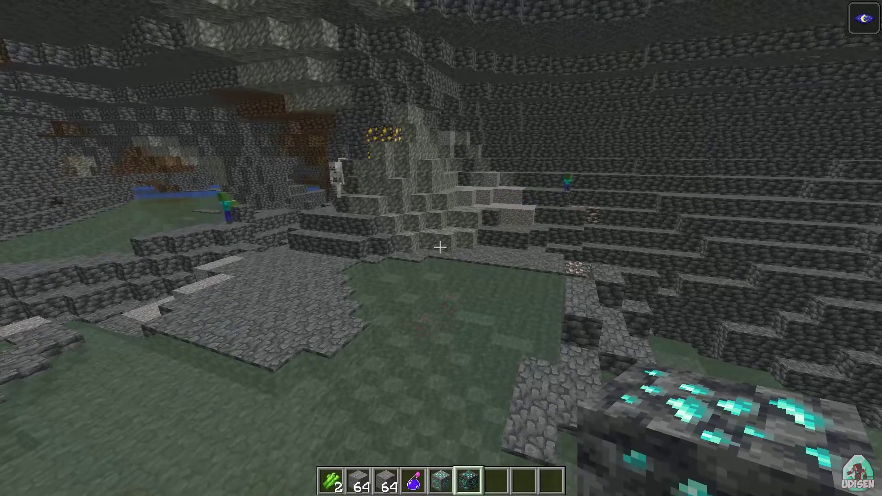
key(backslash)
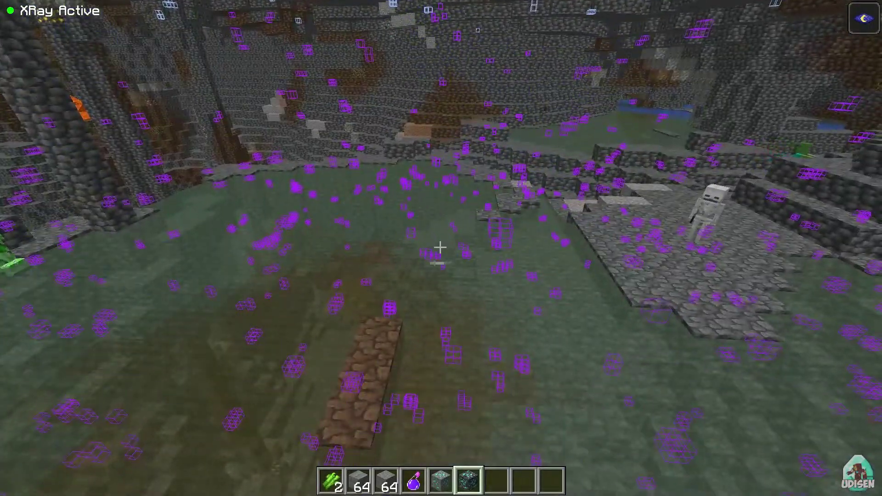
key(g)
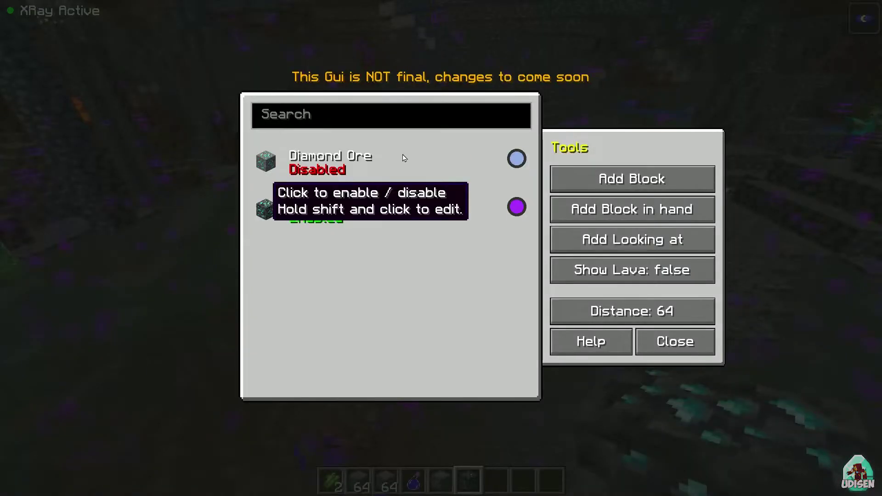
key(Escape)
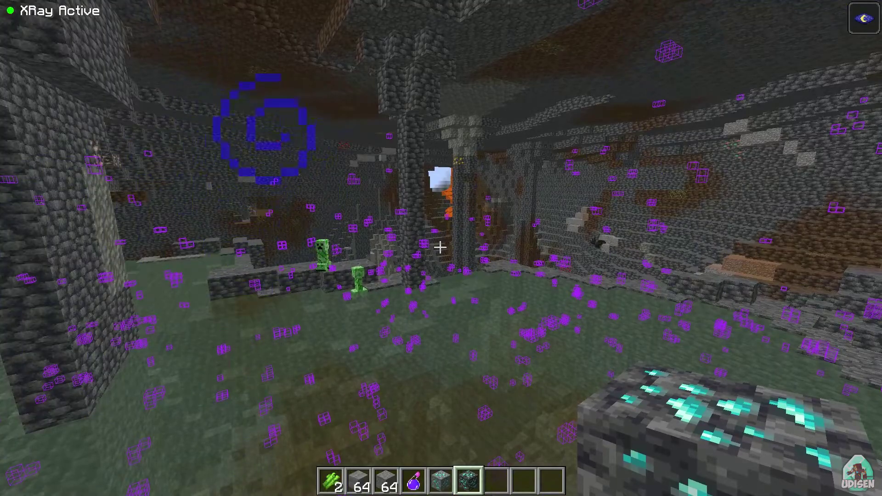
key(g)
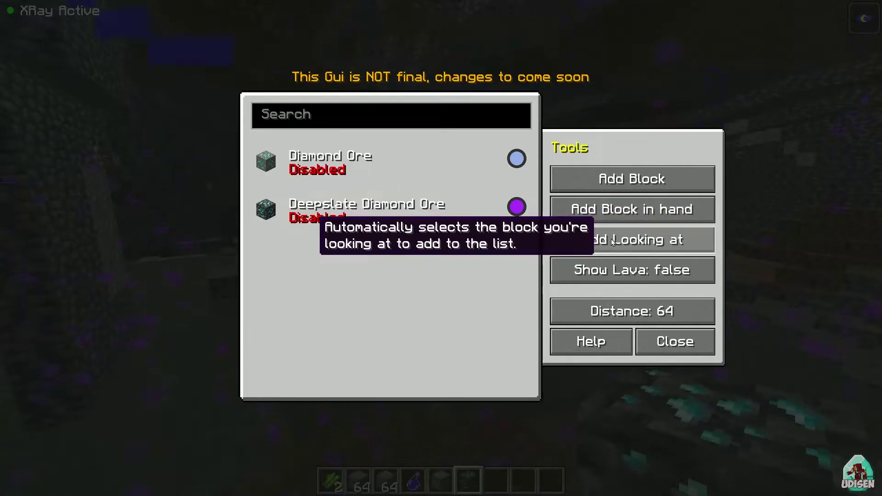
Step: Walk to the ledge and place a Stone Bricks block from hotbar slot 2
key(Escape)
key(w)
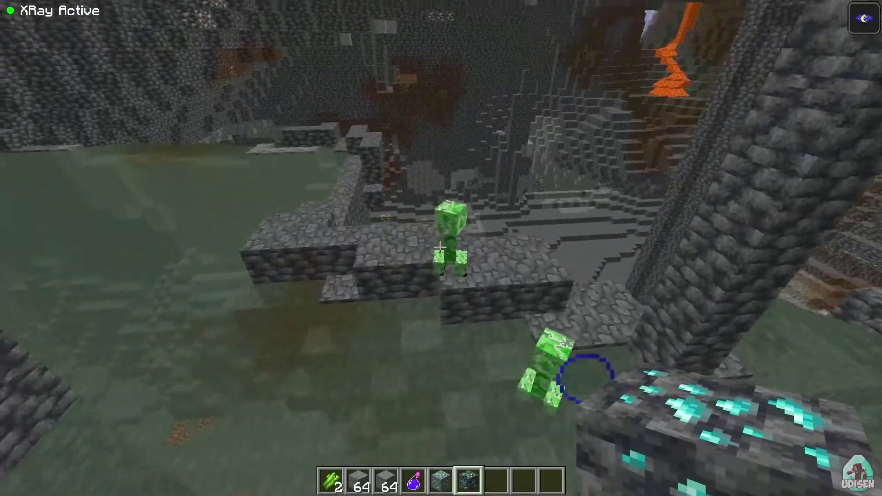
key(e)
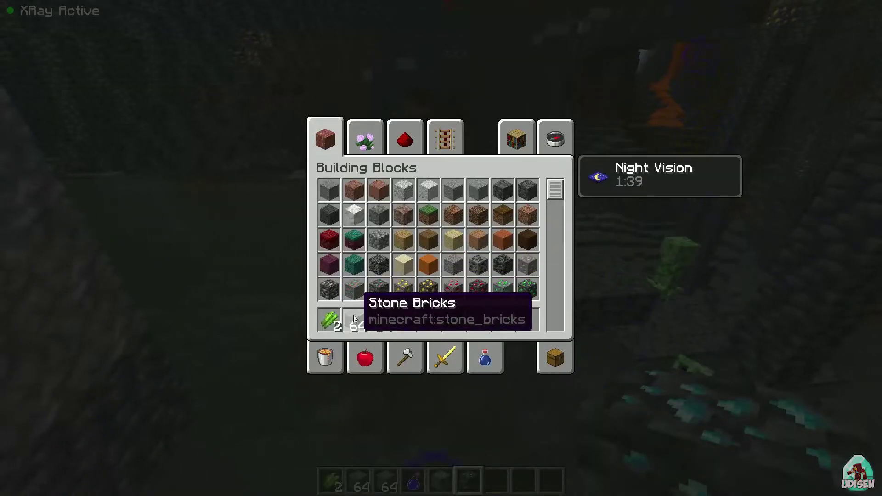
key(e)
key(2)
right_click(440, 247)
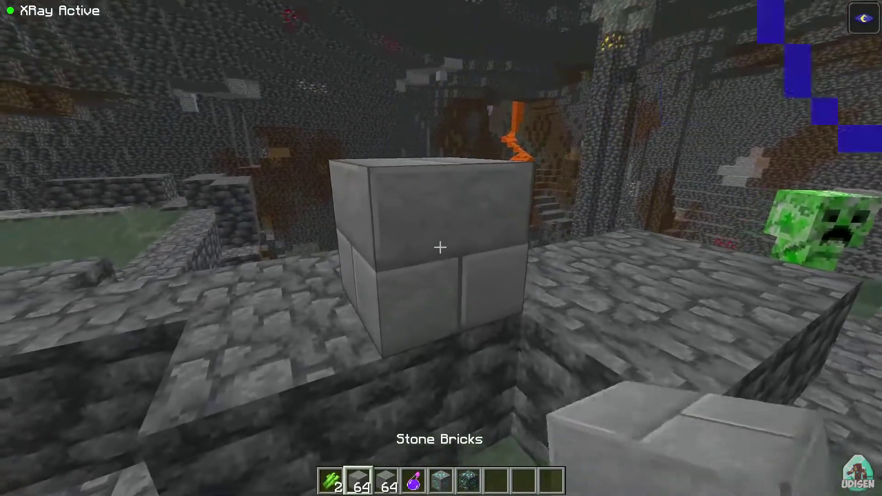
Step: Switch to empty hotbar slot 7 and open the XRay block list with g
key(6)
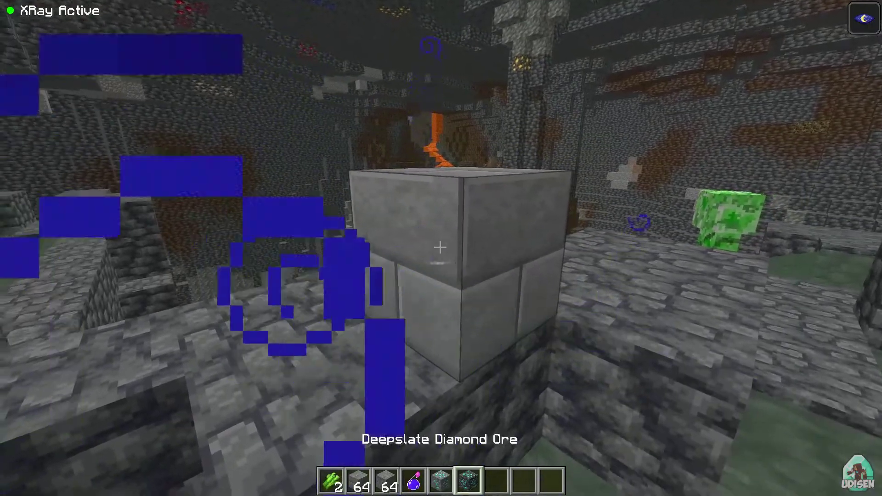
key(7)
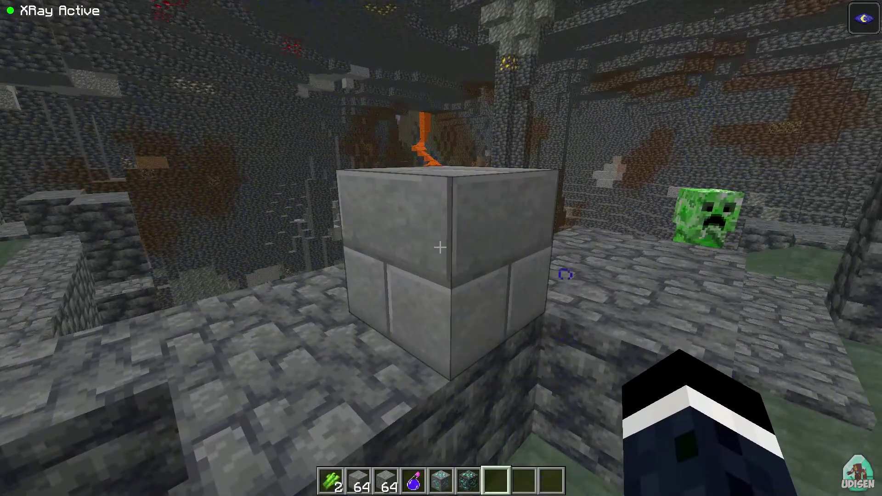
key(g)
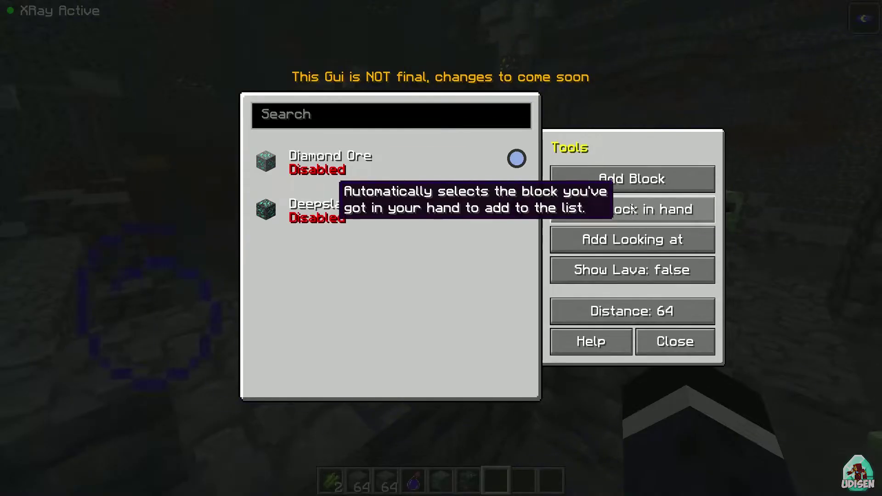
Step: Add the Stone Bricks in view with a red highlight (204, 0, 0), close, and toggle XRay with \
click(621, 239)
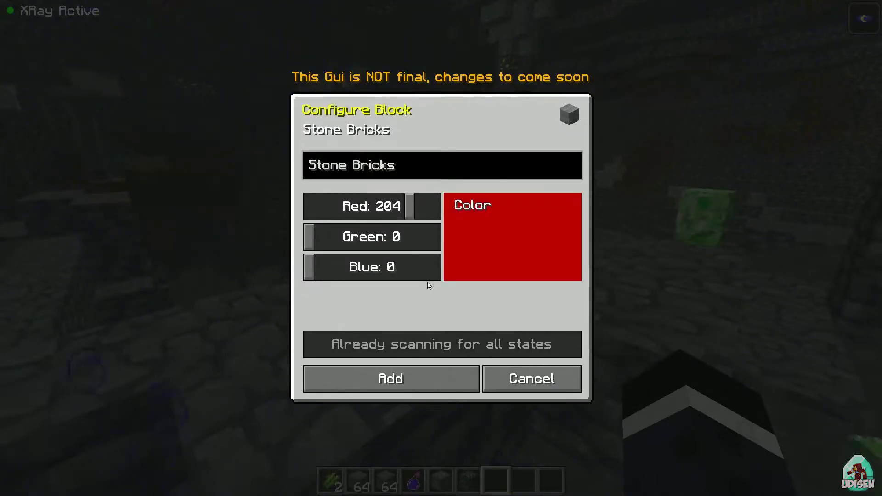
click(414, 376)
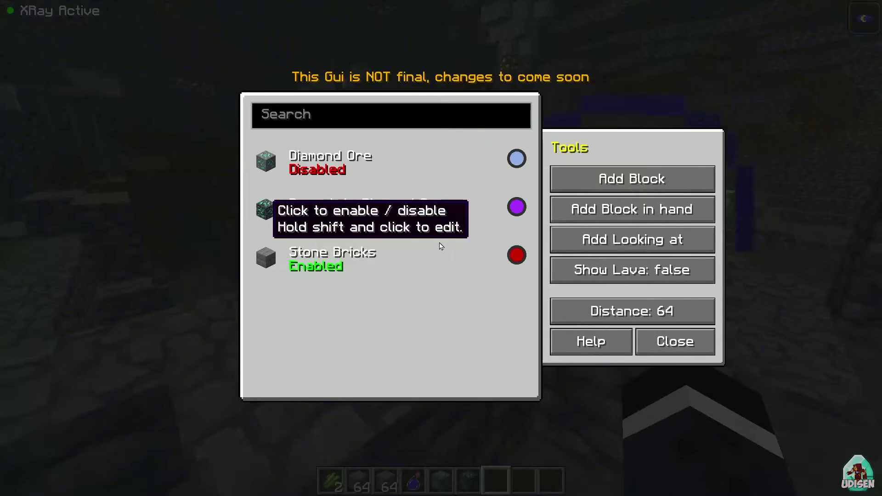
click(672, 342)
key(backslash)
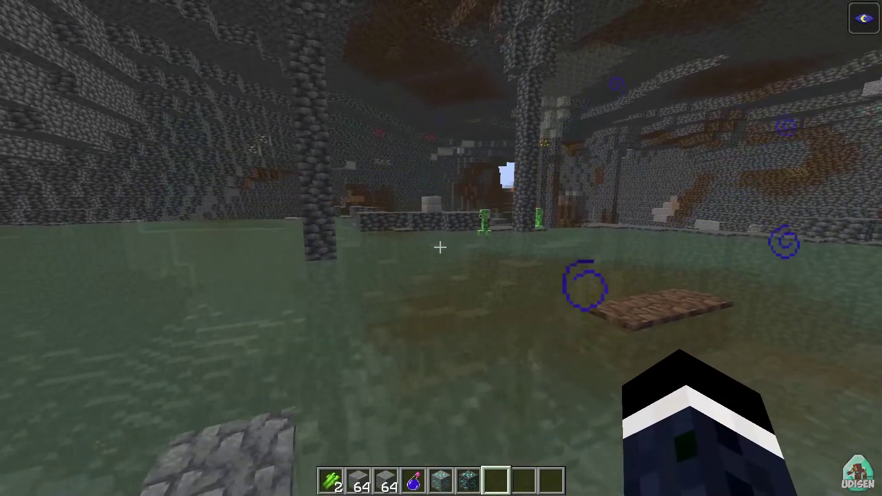
key(backslash)
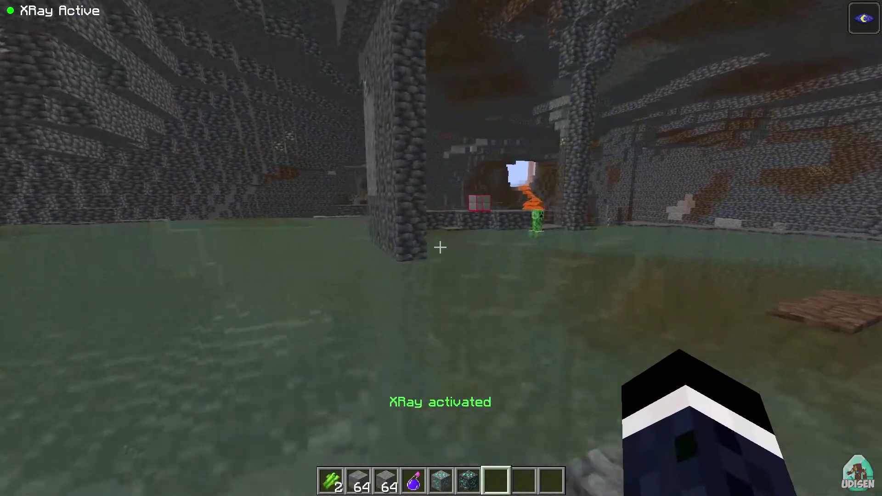